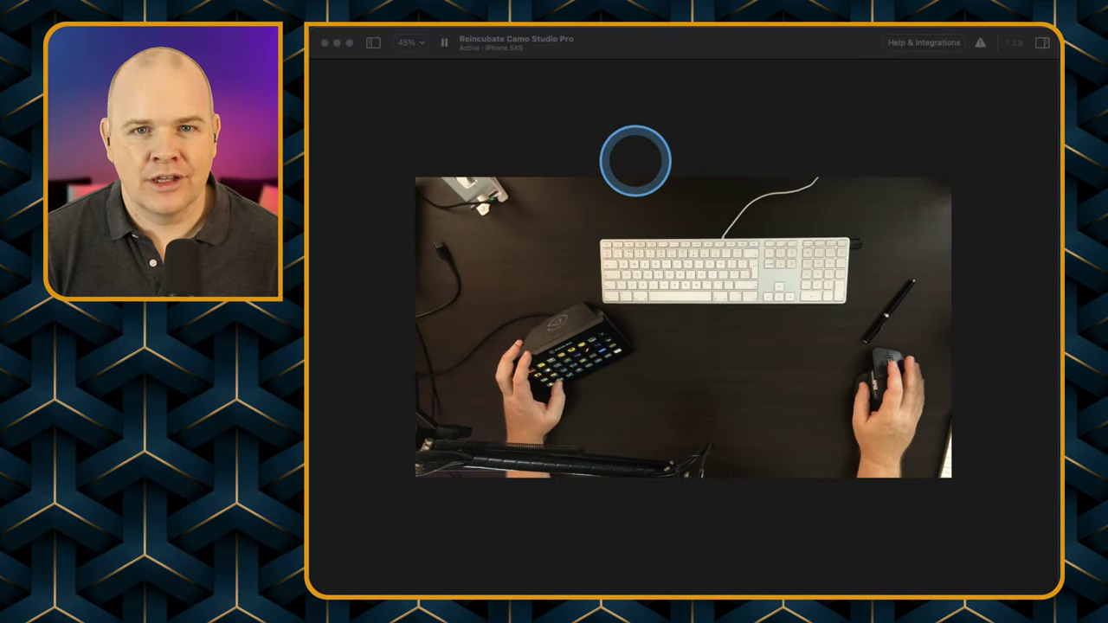
- Try different zoom levels on the camera preview, ending at 53%
{"action": "scroll", "coordinate": [655, 230], "scroll_direction": "down", "scroll_amount": 2}
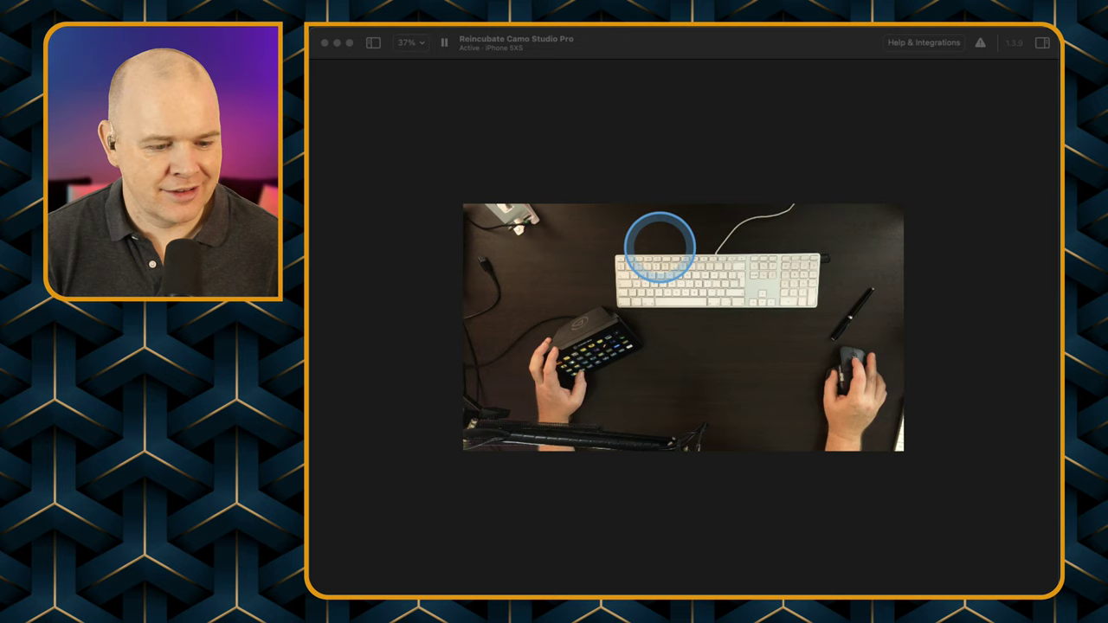
{"action": "scroll", "coordinate": [656, 230], "scroll_direction": "up", "scroll_amount": 4}
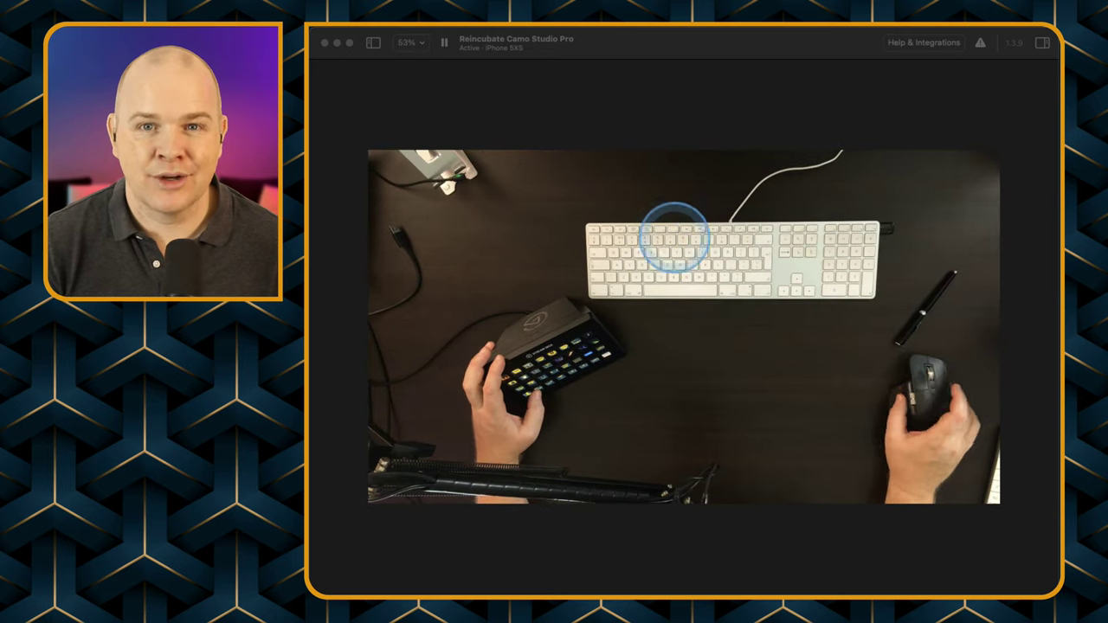
{"action": "scroll", "coordinate": [564, 164], "scroll_direction": "up", "scroll_amount": 4}
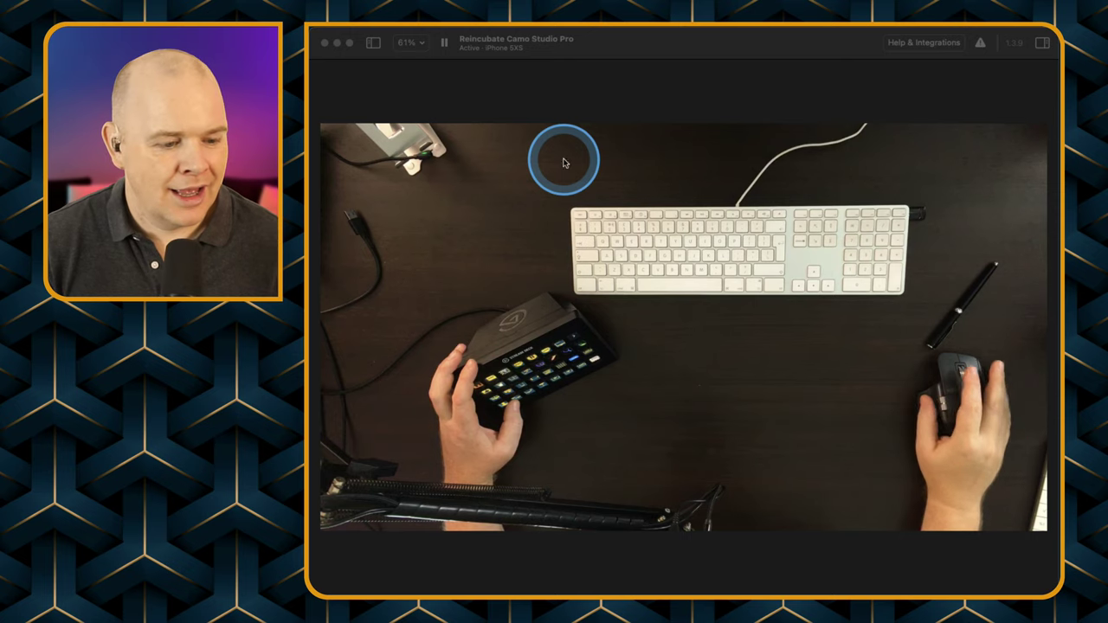
{"action": "scroll", "coordinate": [563, 161], "scroll_direction": "down", "scroll_amount": 2}
{"action": "scroll", "coordinate": [397, 89], "scroll_direction": "down", "scroll_amount": 2}
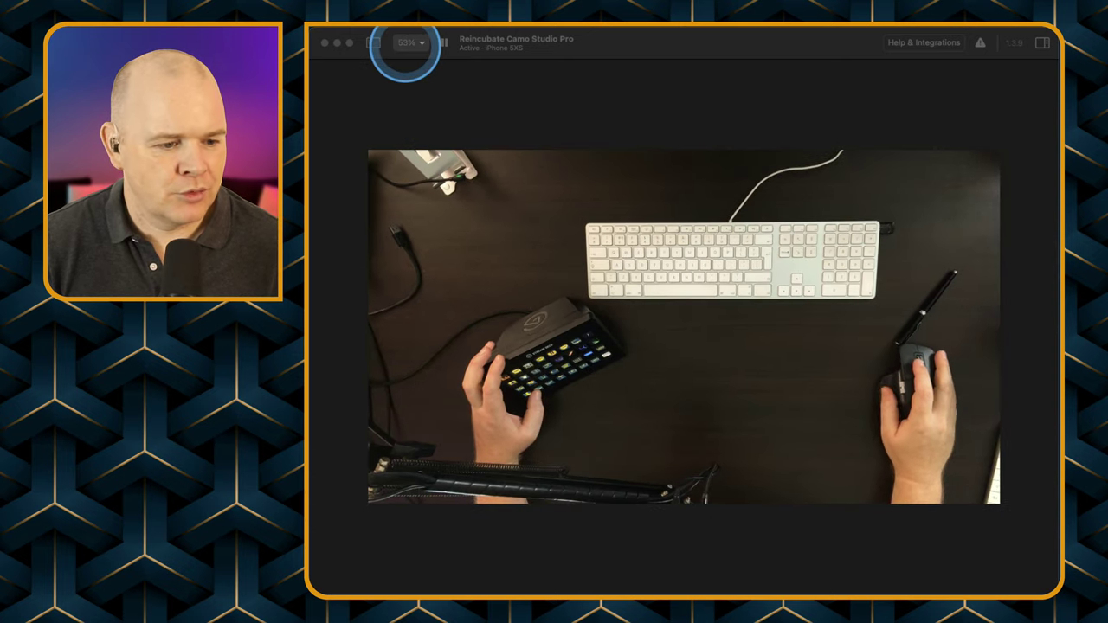
{"action": "key", "text": "ctrl+alt+z"}
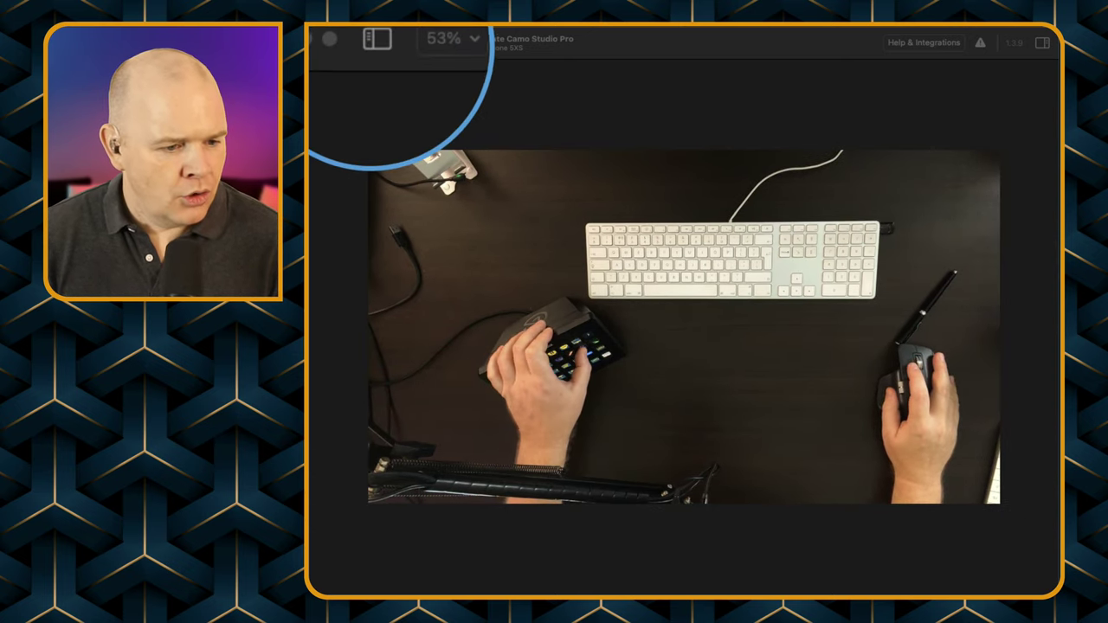
- Show the camera settings sidebar, collapse its Presets and Image transformation sections, and keep Camera settings expanded
{"action": "left_click", "coordinate": [373, 44]}
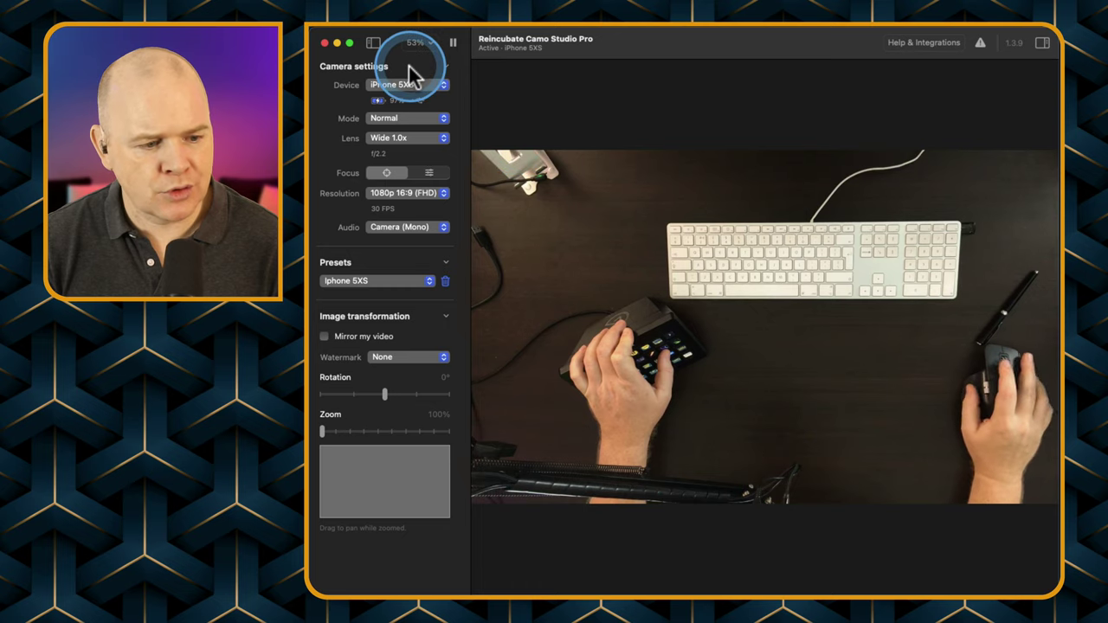
{"action": "left_click", "coordinate": [446, 66]}
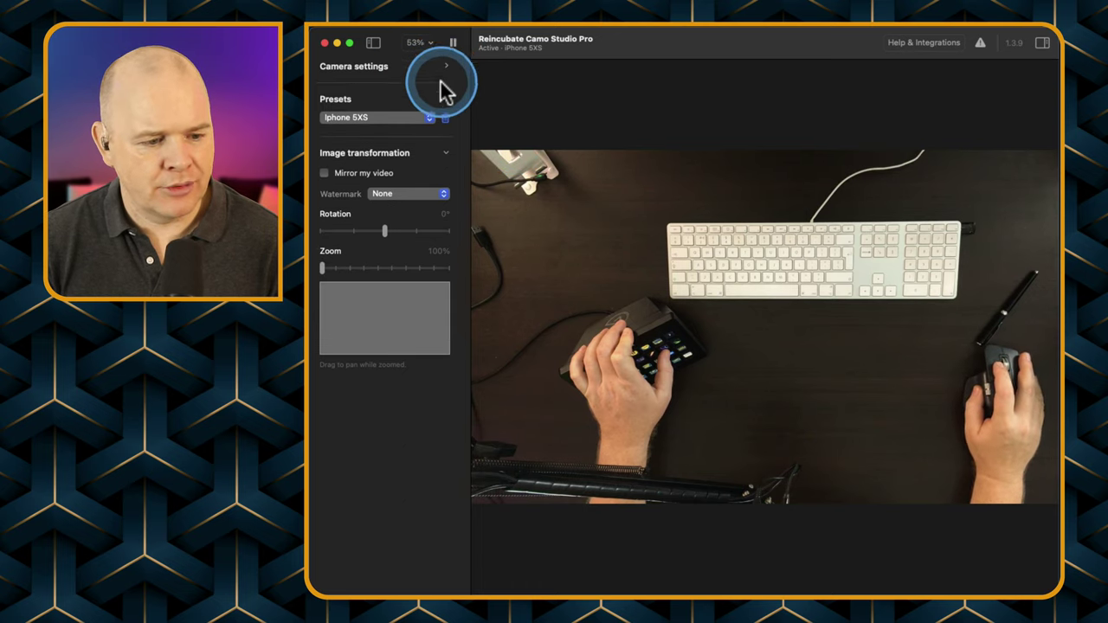
{"action": "left_click", "coordinate": [445, 99]}
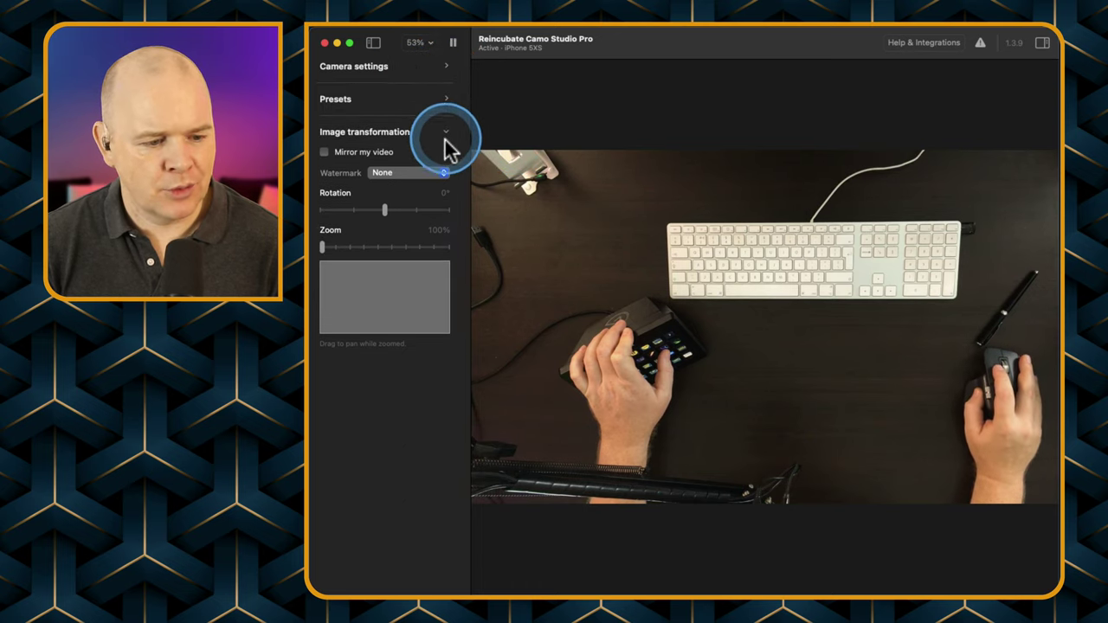
{"action": "left_click", "coordinate": [443, 132]}
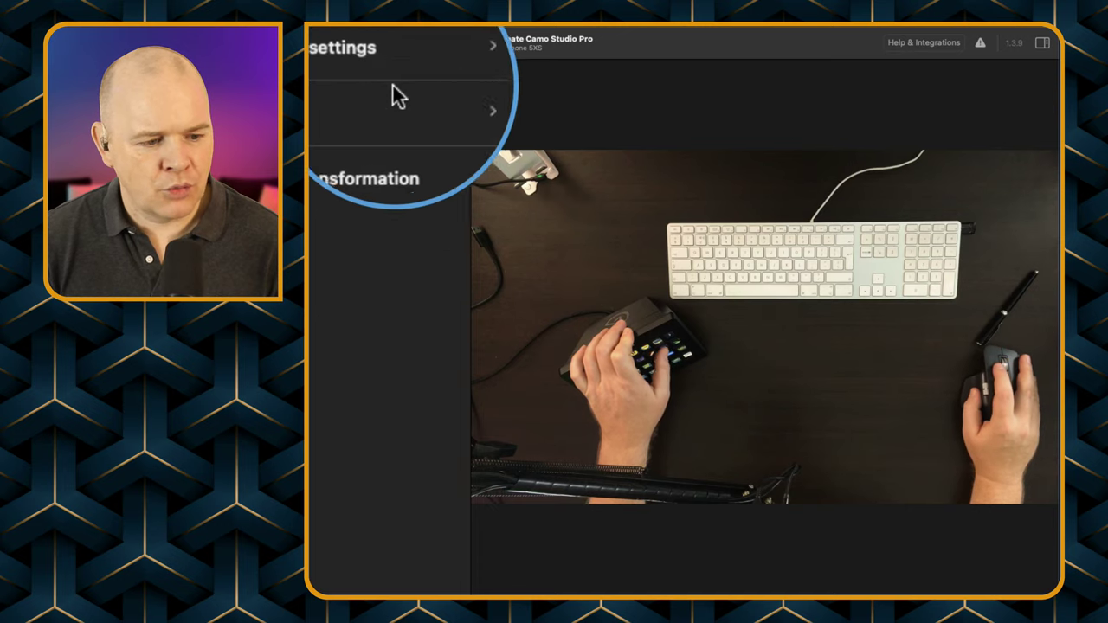
{"action": "left_click", "coordinate": [446, 67]}
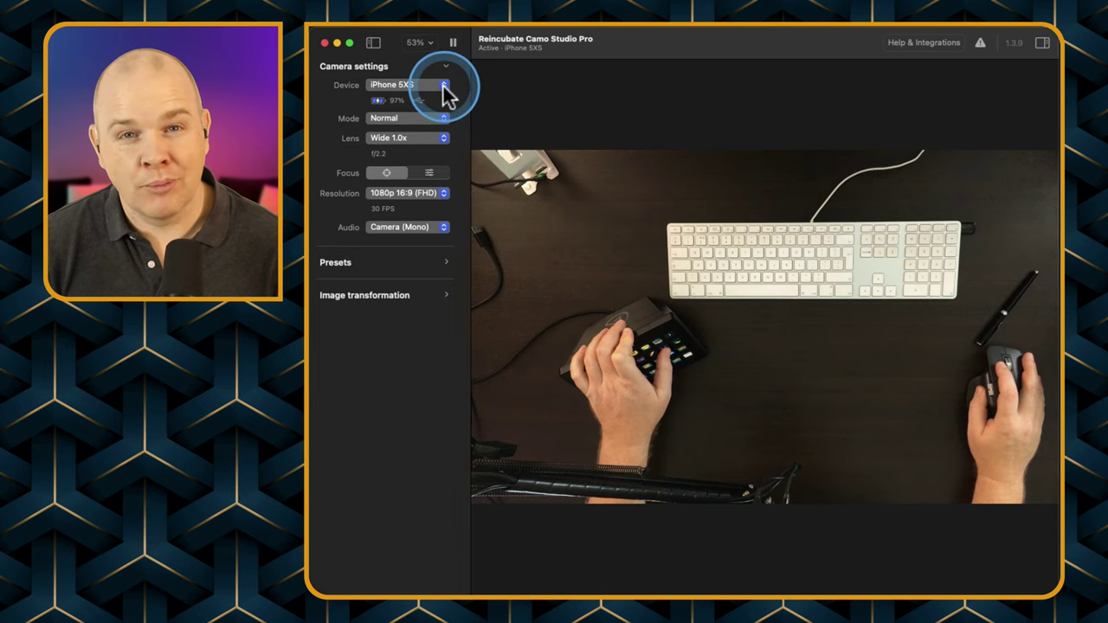
- Review the Device, Mode and Lens choices, keeping iPhone 5XS, Normal and Wide 1.0x selected
{"action": "left_click", "coordinate": [444, 86]}
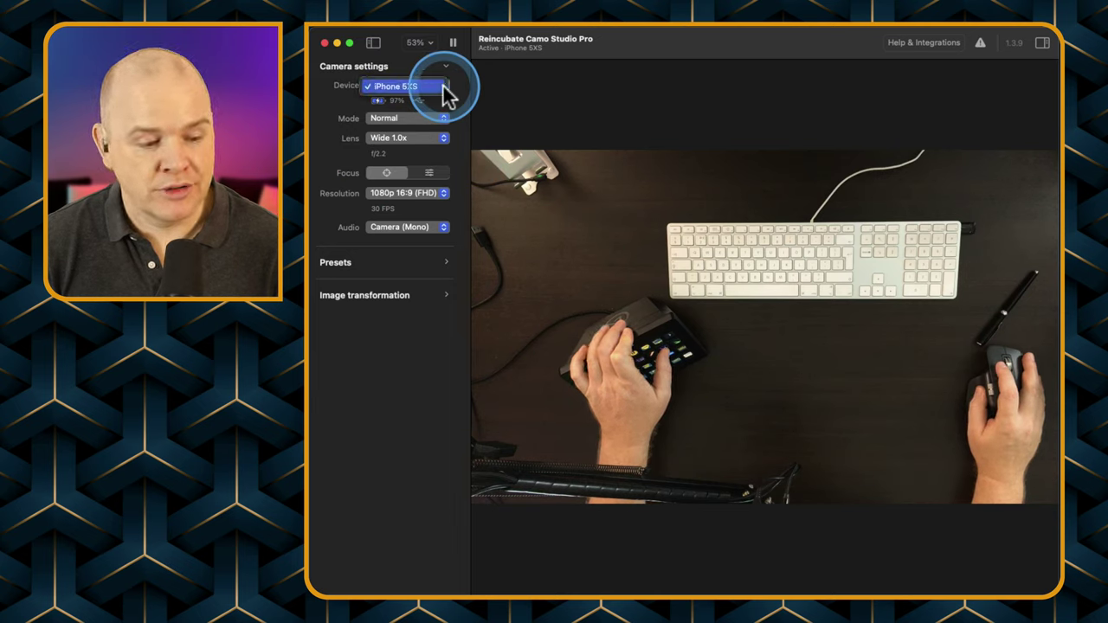
{"action": "left_click", "coordinate": [450, 91]}
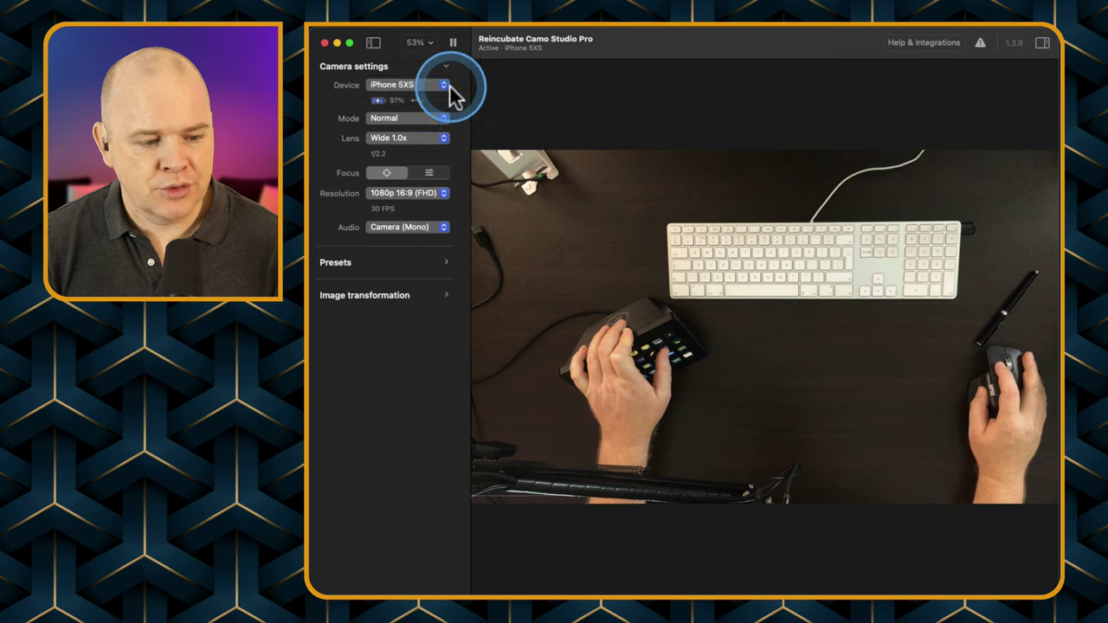
{"action": "left_click", "coordinate": [386, 115]}
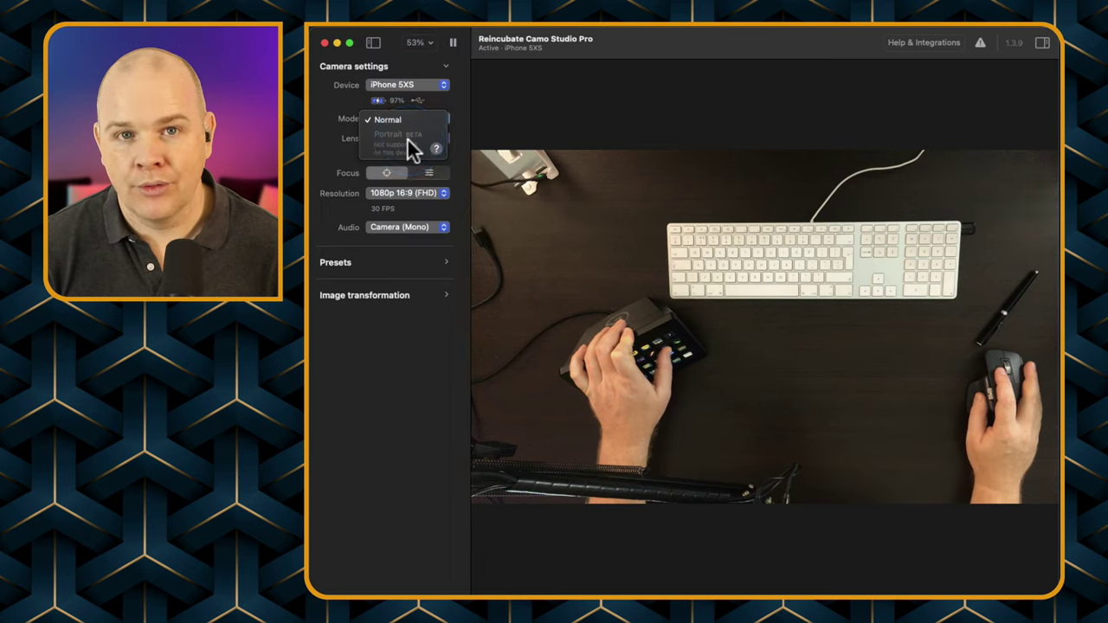
{"action": "left_click", "coordinate": [460, 125]}
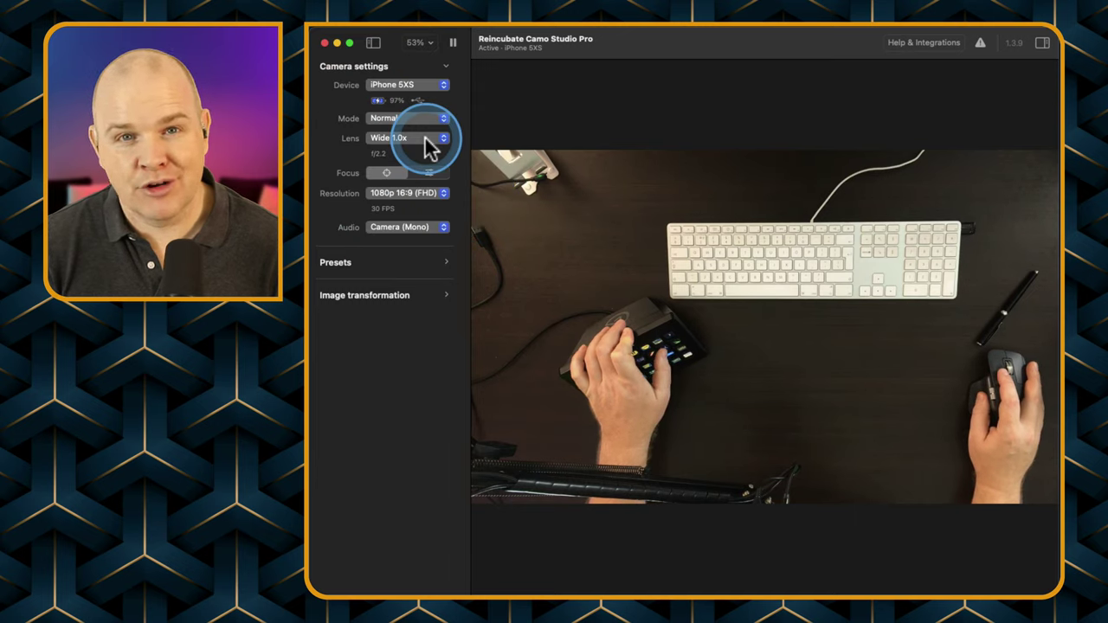
{"action": "left_click", "coordinate": [430, 143]}
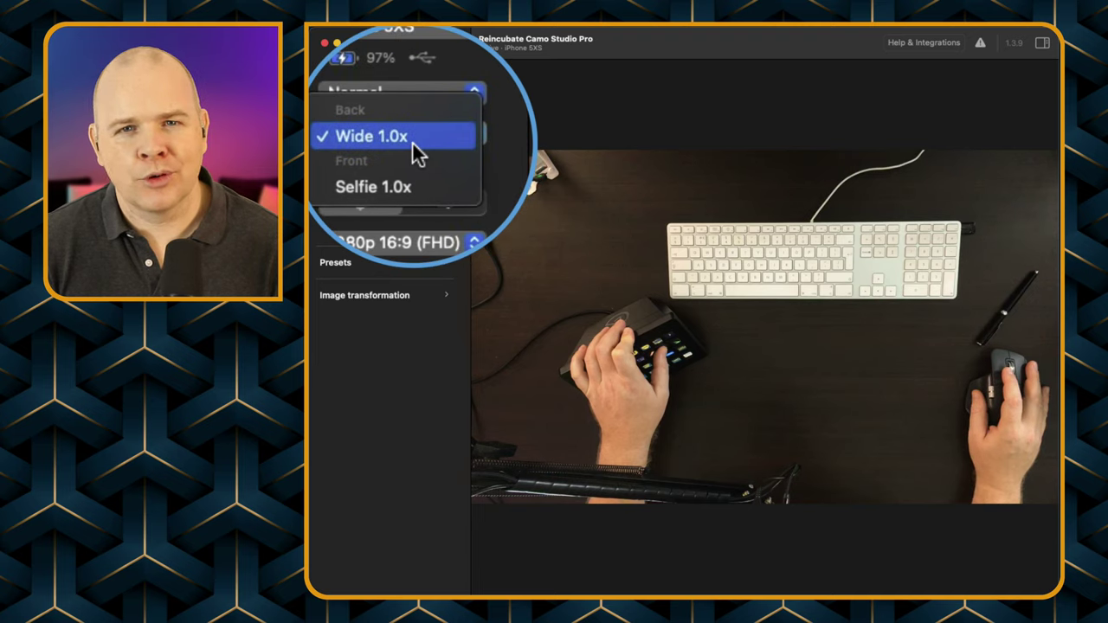
{"action": "left_click", "coordinate": [420, 145]}
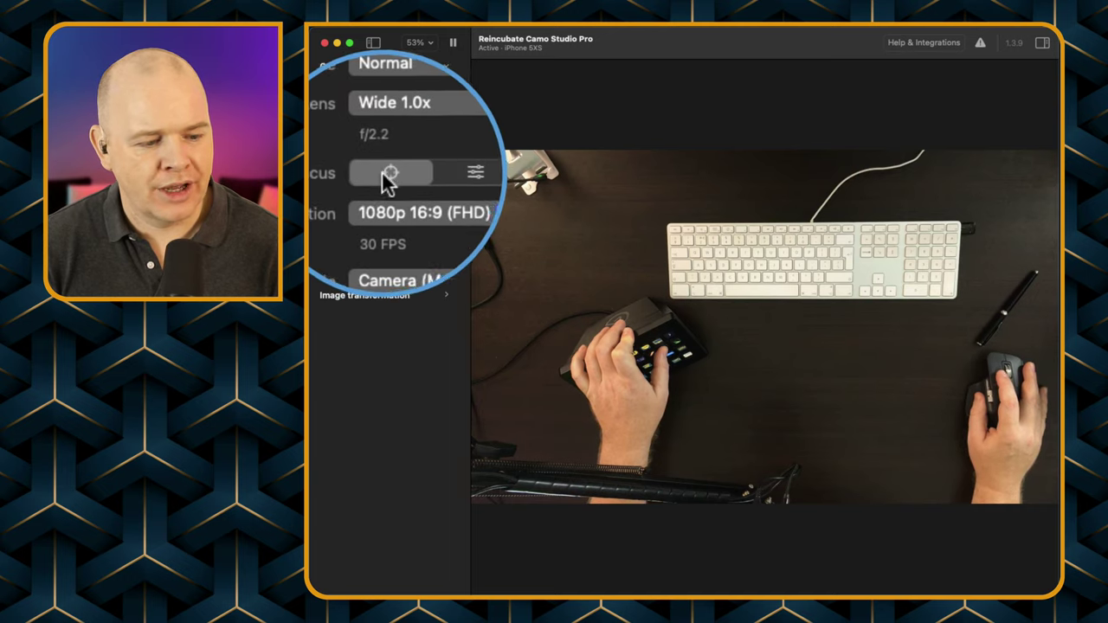
- Try manual focus by adjusting the lens position, and return the camera to autofocus
{"action": "left_click", "coordinate": [424, 174]}
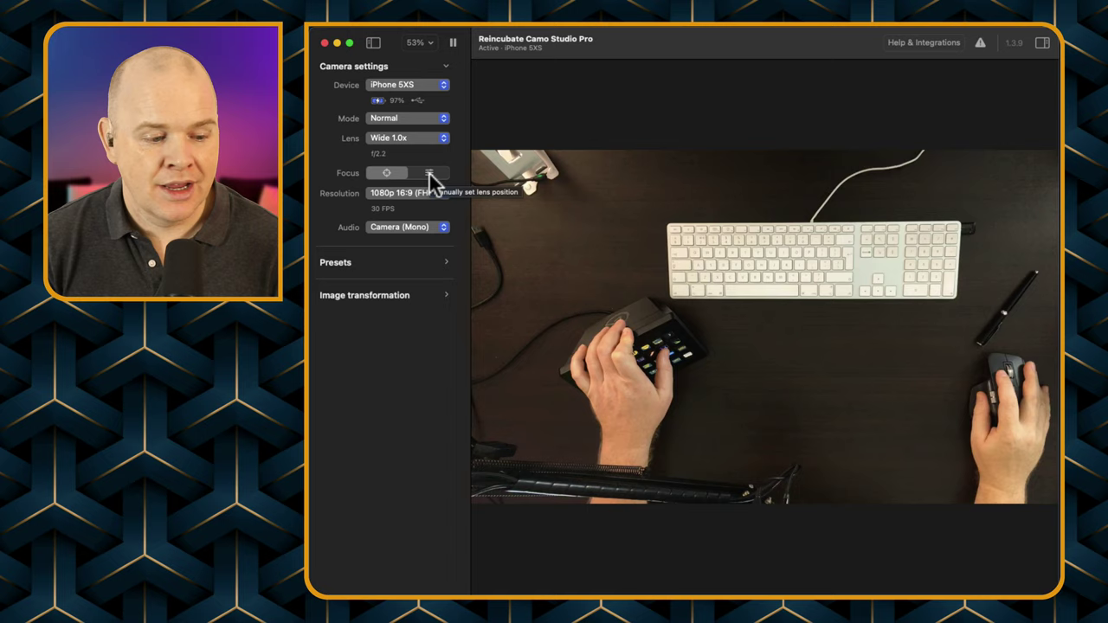
{"action": "left_click", "coordinate": [429, 172]}
{"action": "left_click", "coordinate": [422, 199]}
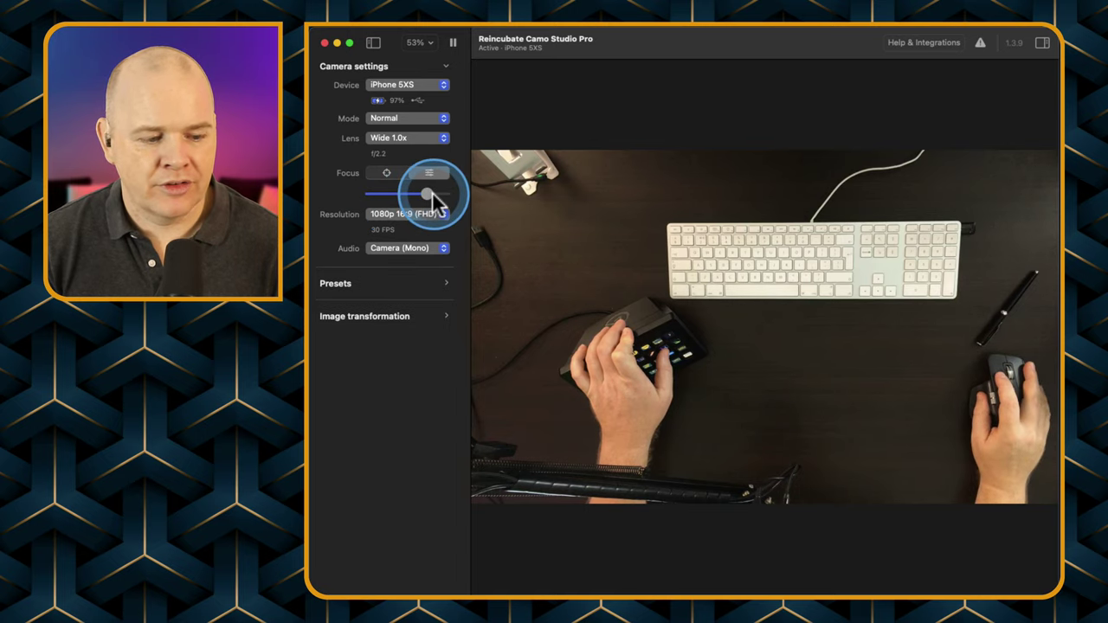
{"action": "mouse_move", "coordinate": [430, 193]}
{"action": "left_mouse_down"}
{"action": "mouse_move", "coordinate": [395, 192]}
{"action": "mouse_move", "coordinate": [445, 193]}
{"action": "mouse_move", "coordinate": [401, 195]}
{"action": "mouse_move", "coordinate": [429, 193]}
{"action": "left_mouse_up"}
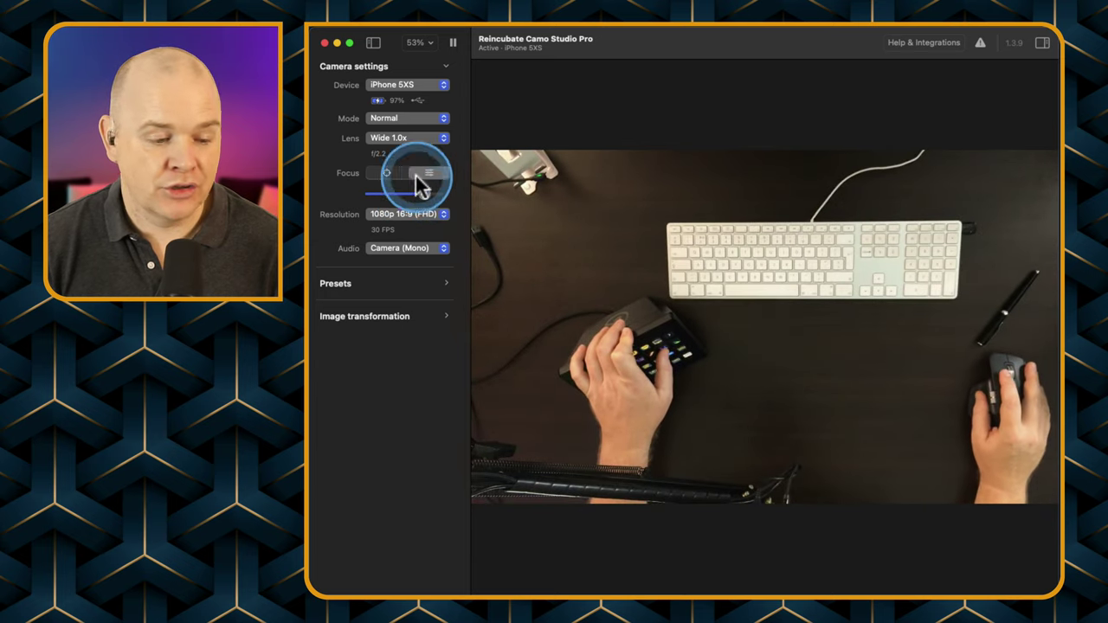
{"action": "left_click", "coordinate": [391, 173]}
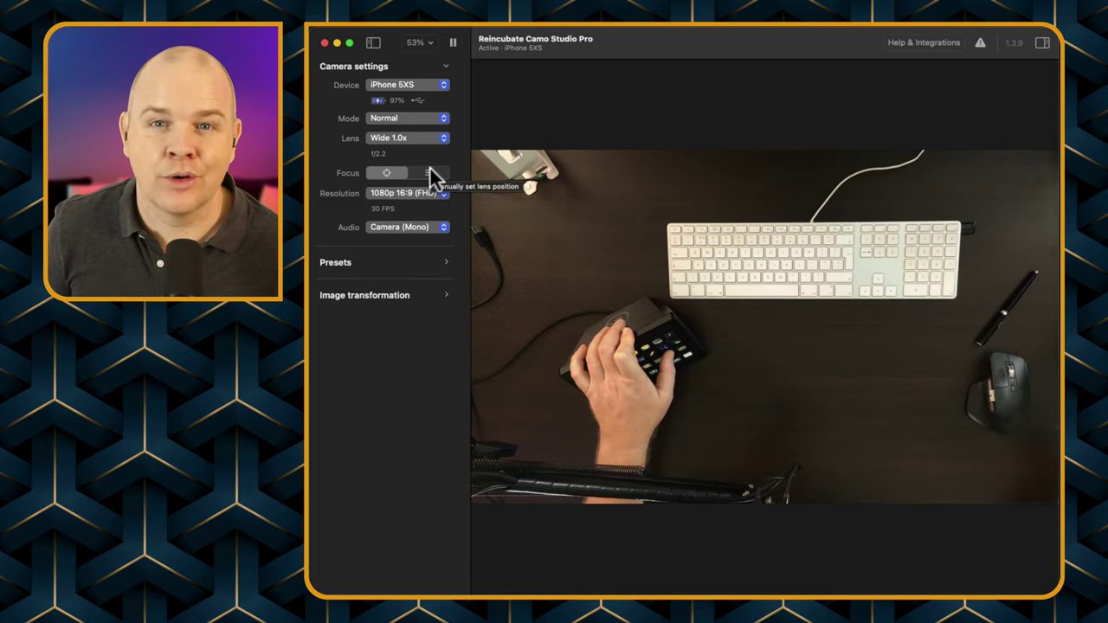
{"action": "left_click_drag", "start_coordinate": [428, 173], "coordinate": [374, 195]}
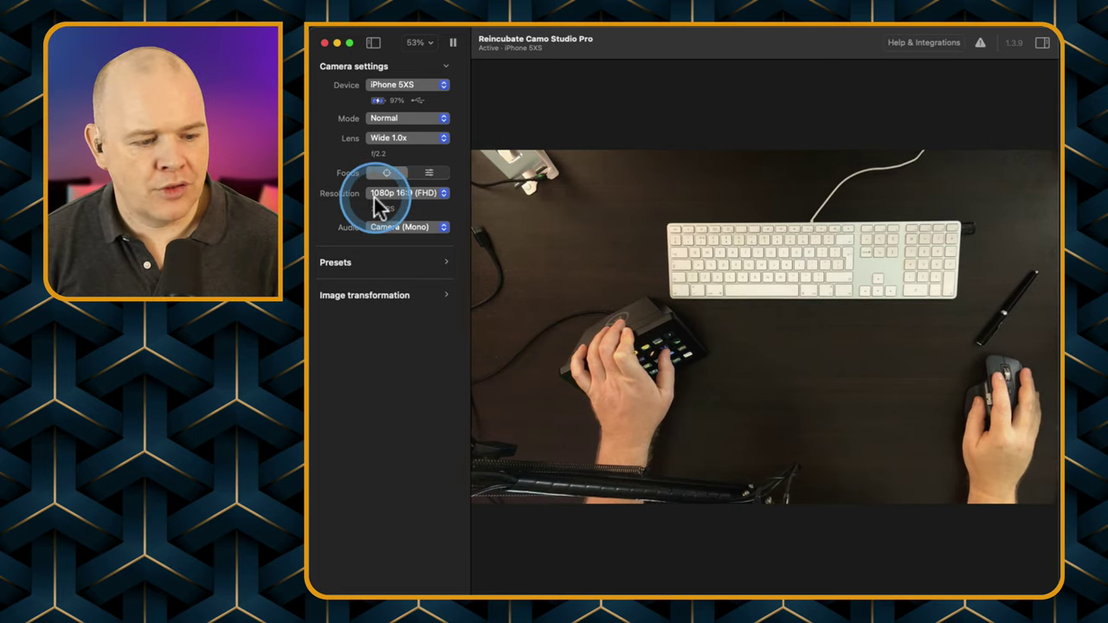
- Review the Resolution and Audio choices, keeping 1080p 16:9 (FHD) and Camera (Mono) selected
{"action": "left_click", "coordinate": [442, 194]}
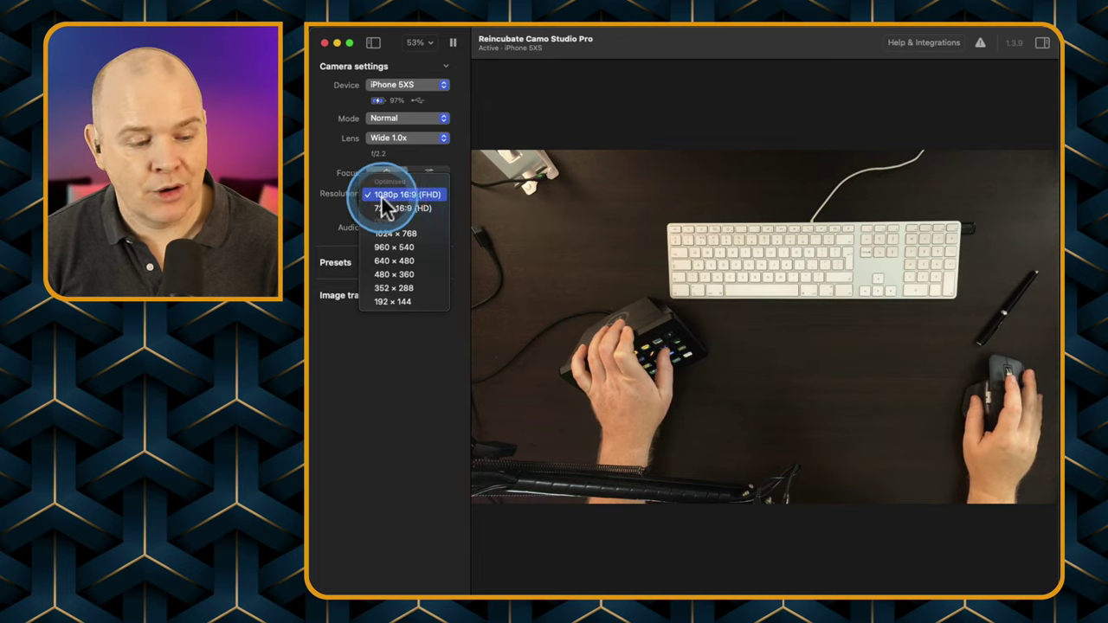
{"action": "left_click", "coordinate": [450, 165]}
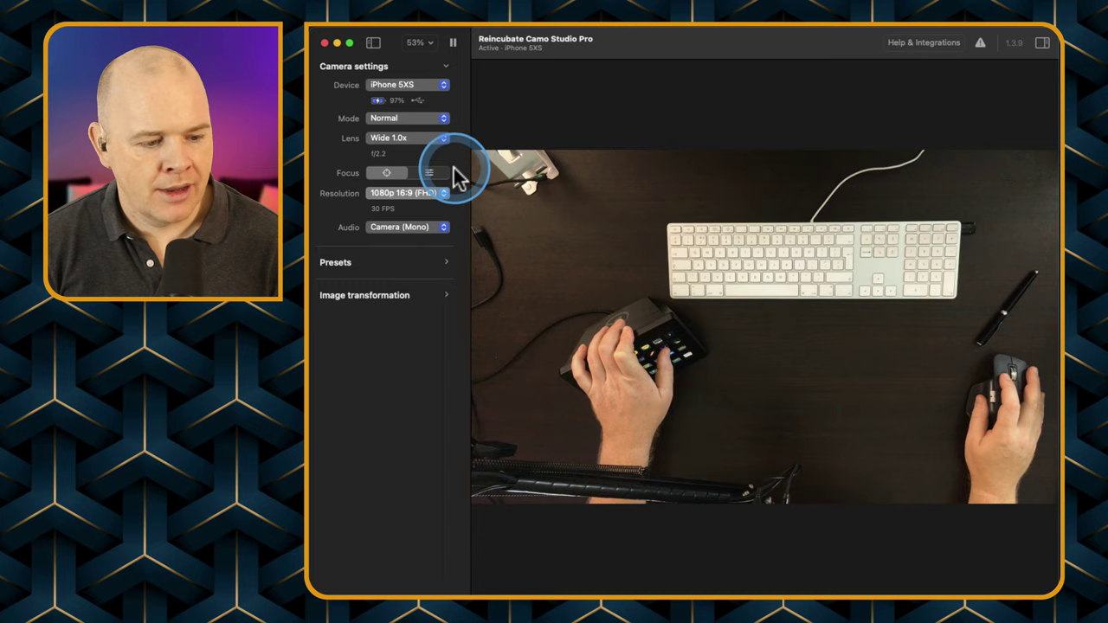
{"action": "left_click", "coordinate": [446, 231]}
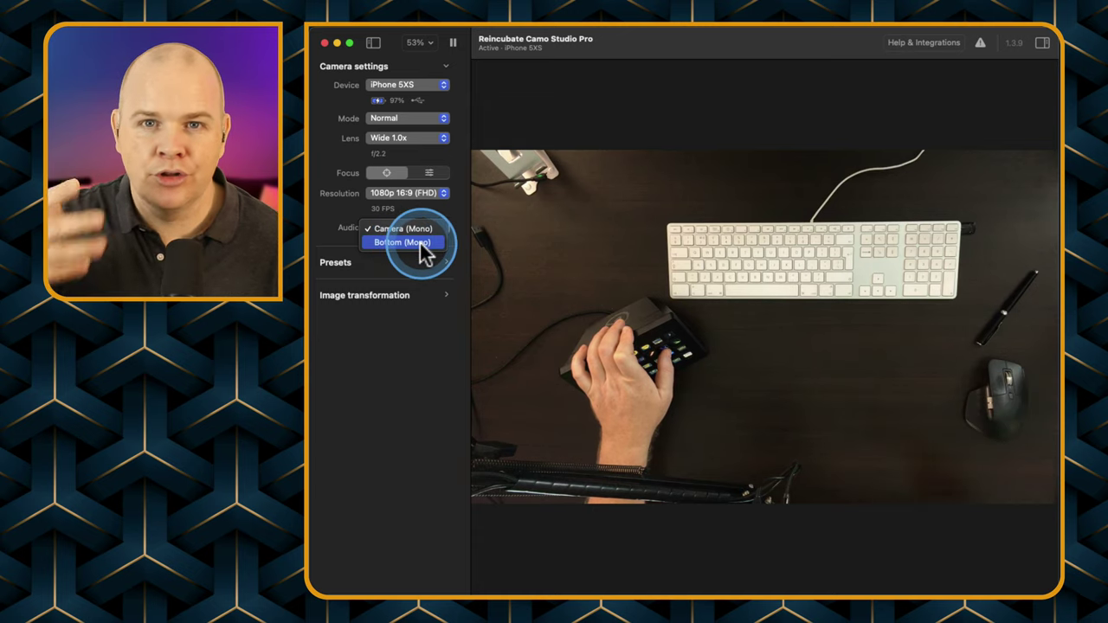
{"action": "left_click", "coordinate": [352, 244]}
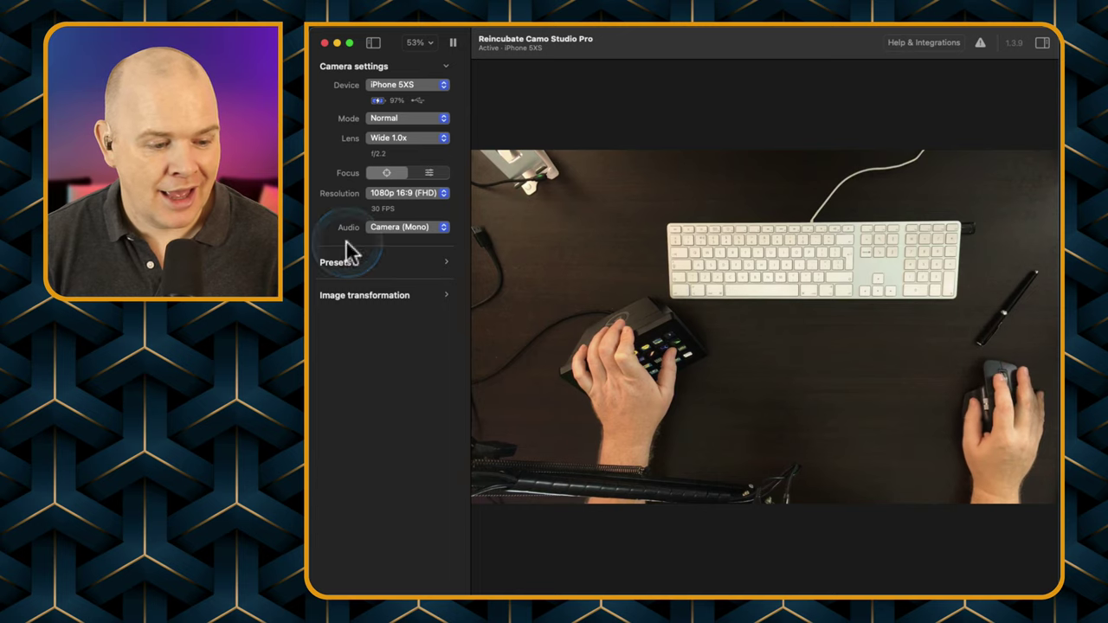
{"action": "left_click", "coordinate": [348, 241]}
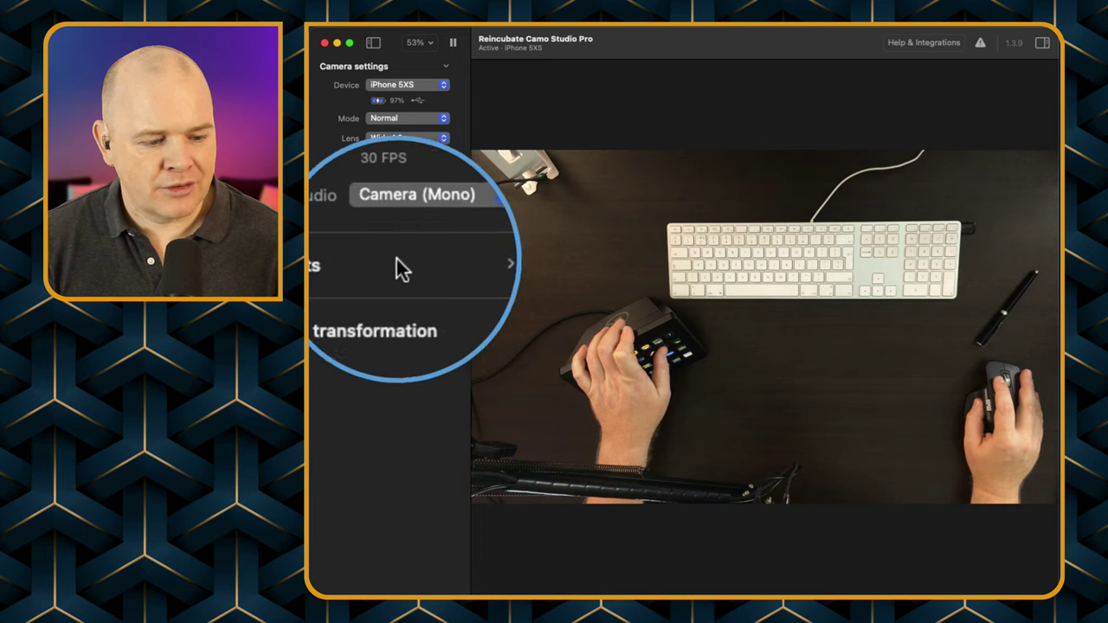
- Expand the Presets section and apply the Saturation buff stock preset to the video
{"action": "left_click", "coordinate": [445, 262]}
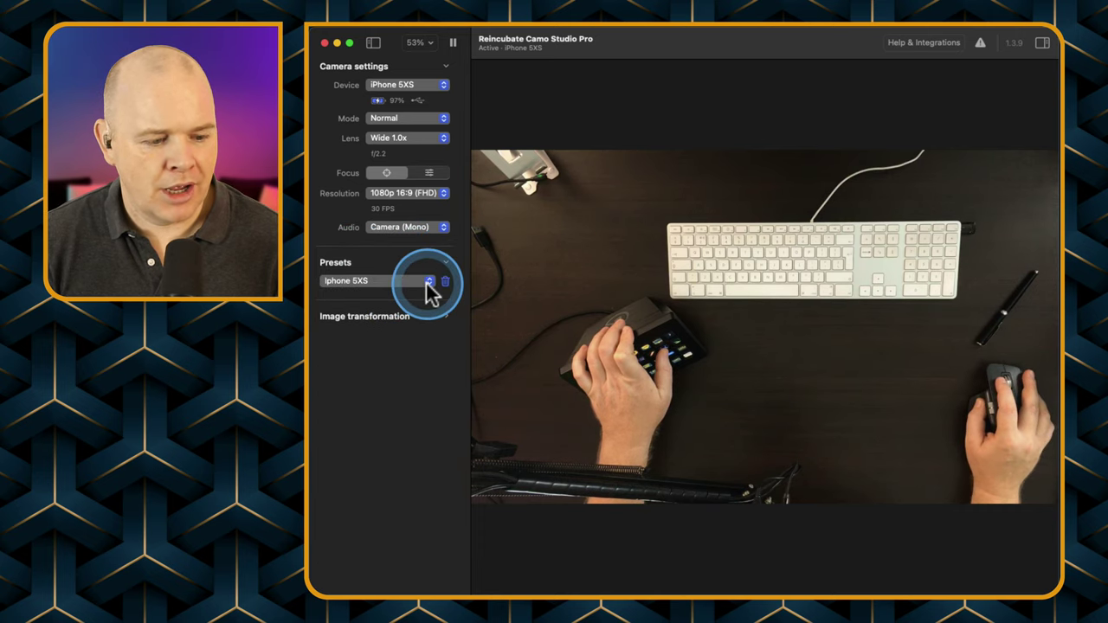
{"action": "left_click", "coordinate": [427, 282]}
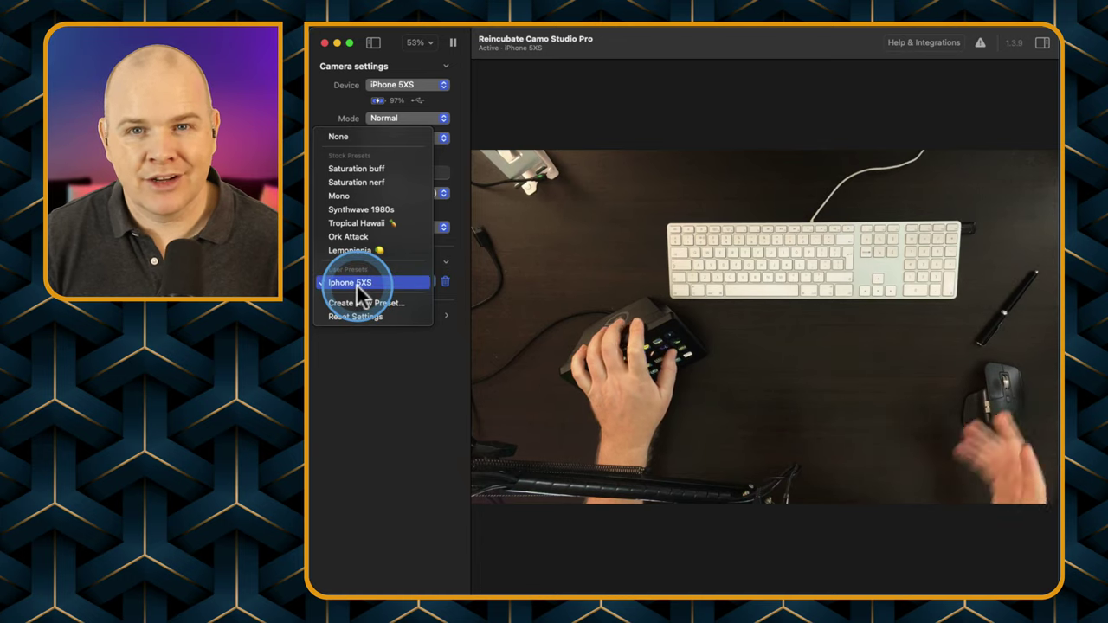
{"action": "left_click", "coordinate": [368, 170]}
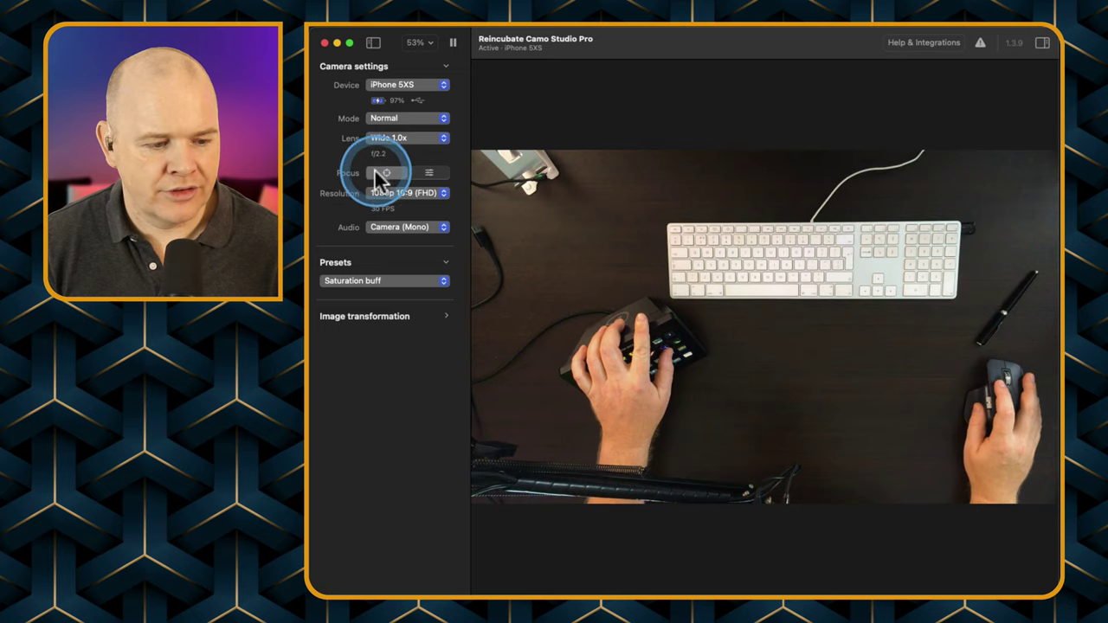
- Try the Synthwave 1980s and Tropical Hawaii stock presets on the camera video
{"action": "left_click", "coordinate": [384, 227]}
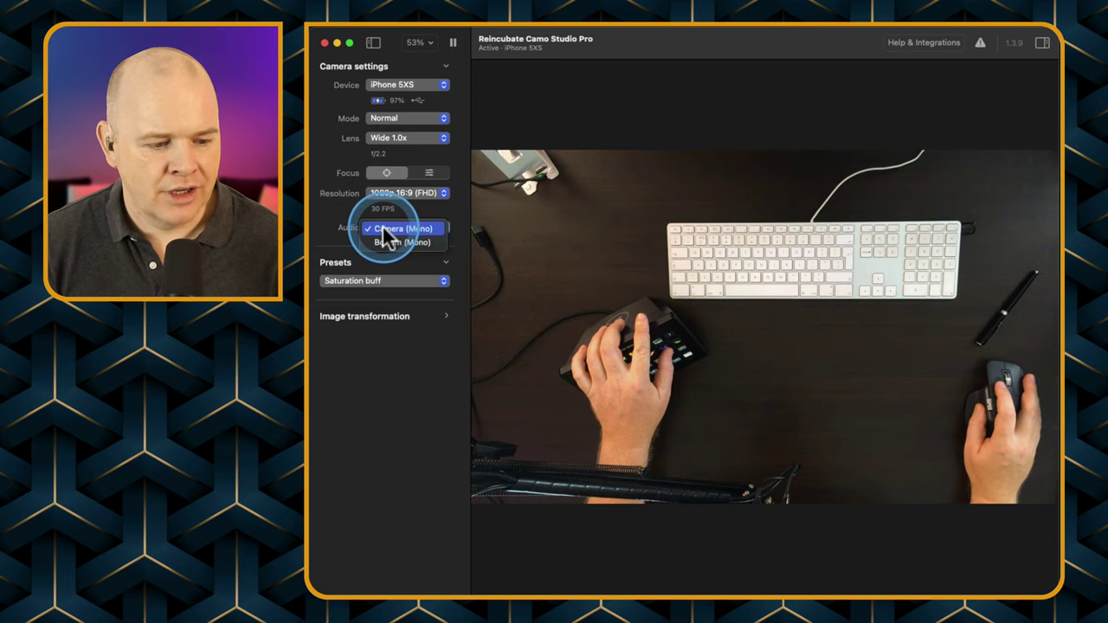
{"action": "left_click", "coordinate": [367, 281]}
{"action": "left_click", "coordinate": [365, 279]}
{"action": "left_click", "coordinate": [375, 323]}
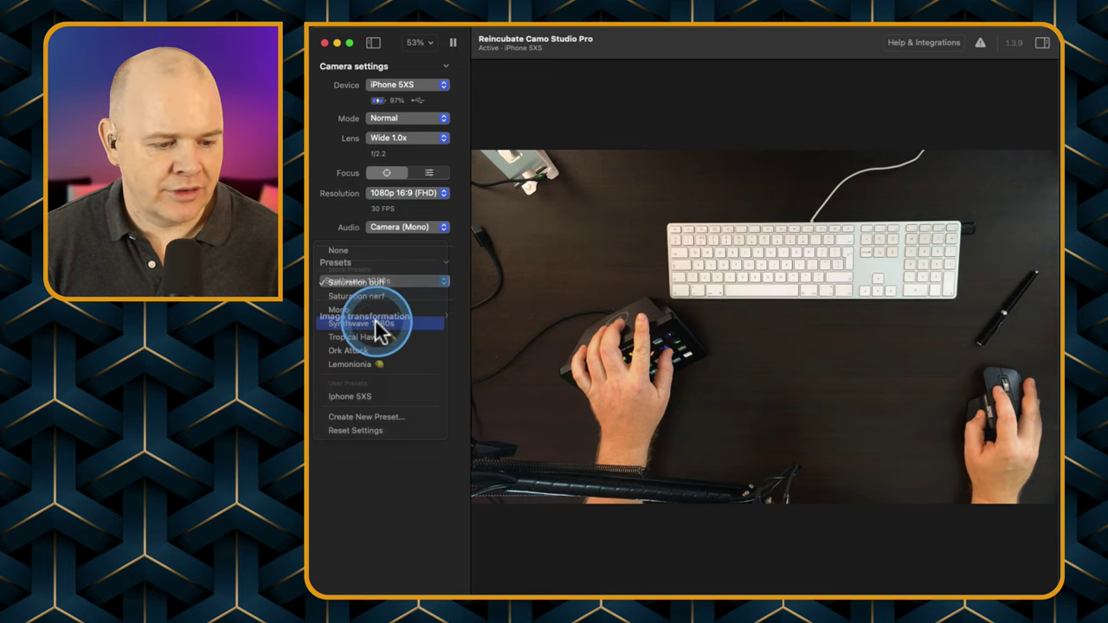
{"action": "left_click", "coordinate": [385, 286]}
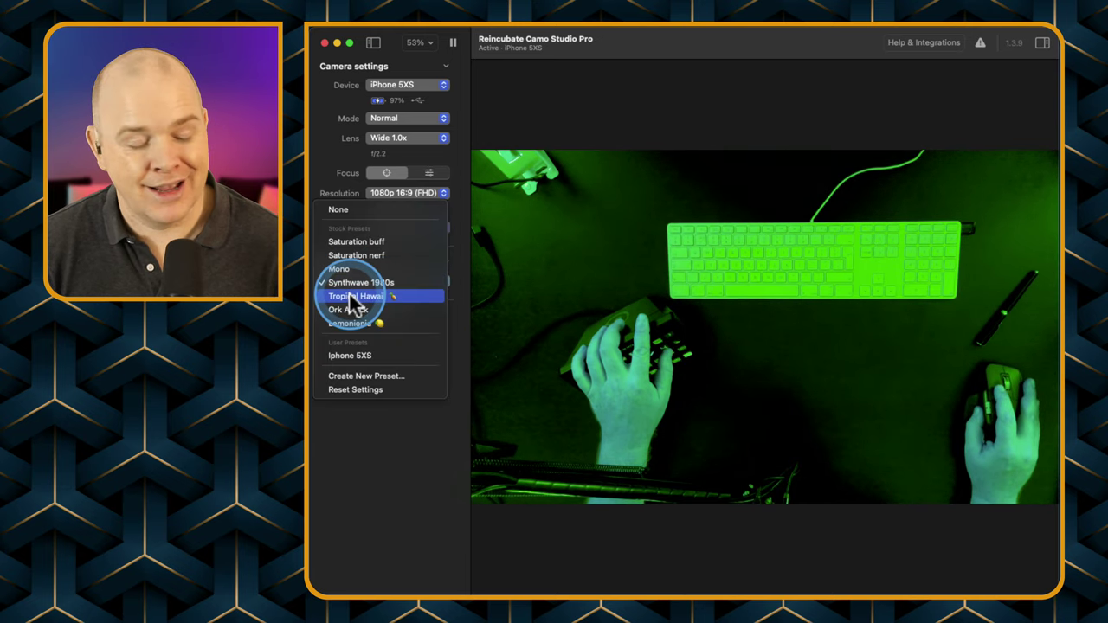
{"action": "left_click", "coordinate": [349, 294]}
- Try the Ork Attack stock preset on the video, and switch back to the Iphone 5XS user preset
{"action": "left_click", "coordinate": [368, 279]}
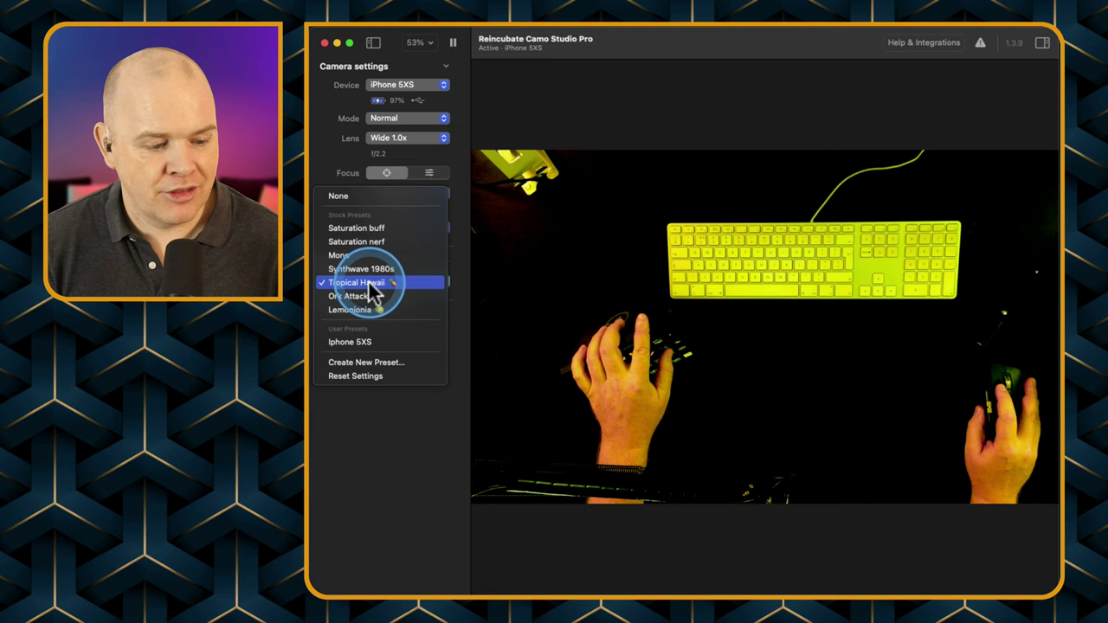
{"action": "left_click", "coordinate": [371, 297]}
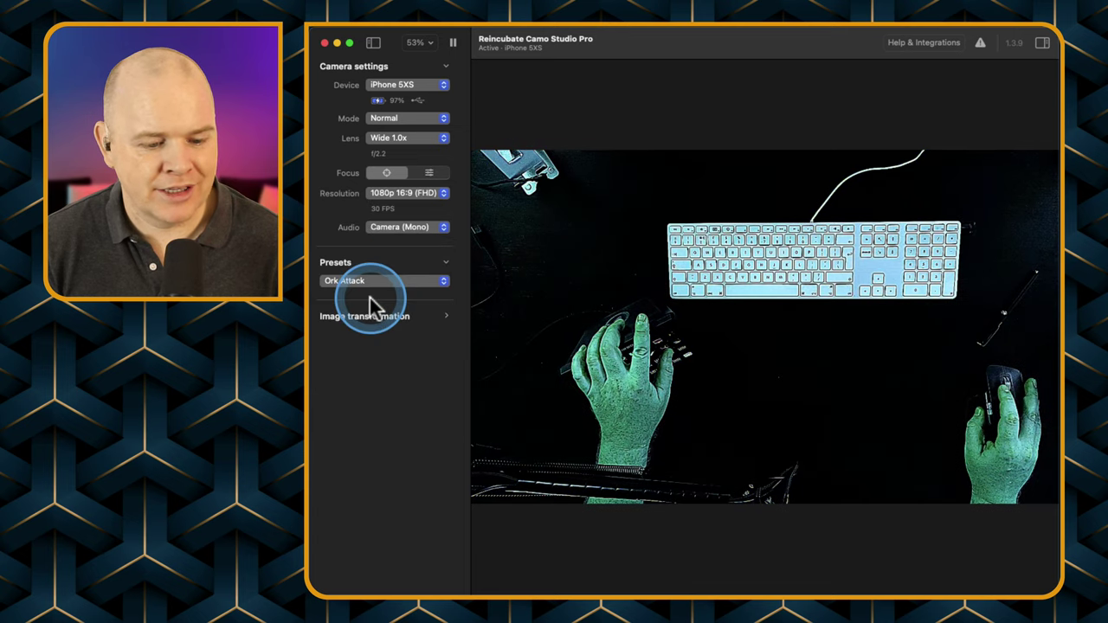
{"action": "left_click", "coordinate": [379, 280]}
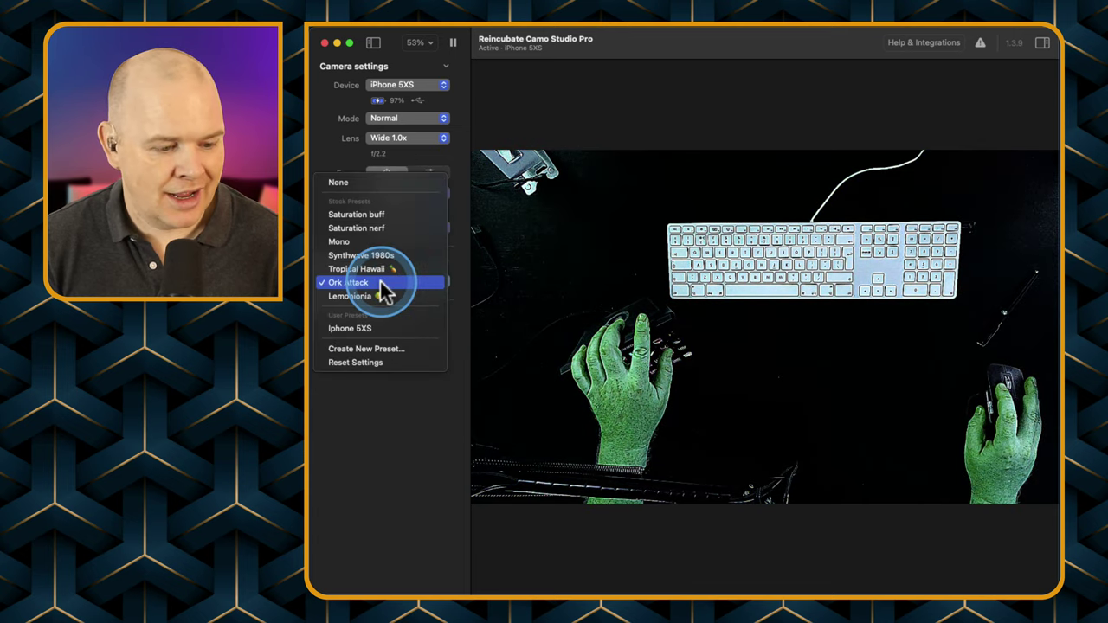
{"action": "left_click", "coordinate": [369, 327]}
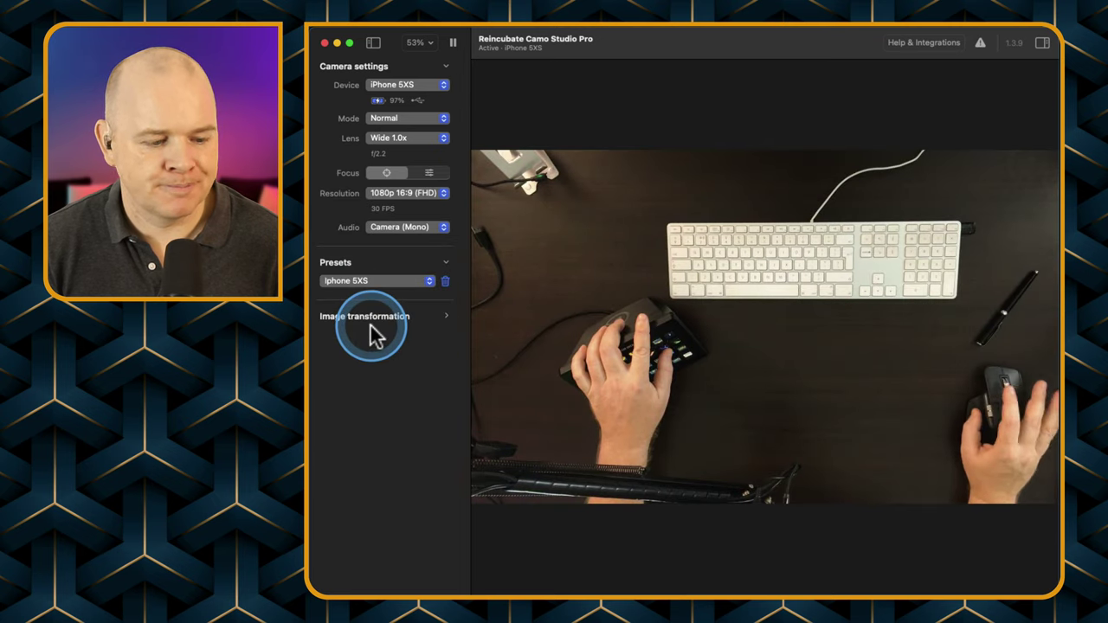
- Expand the Image transformation section and try mirroring the video, leaving Mirror my video off
{"action": "left_click", "coordinate": [442, 316]}
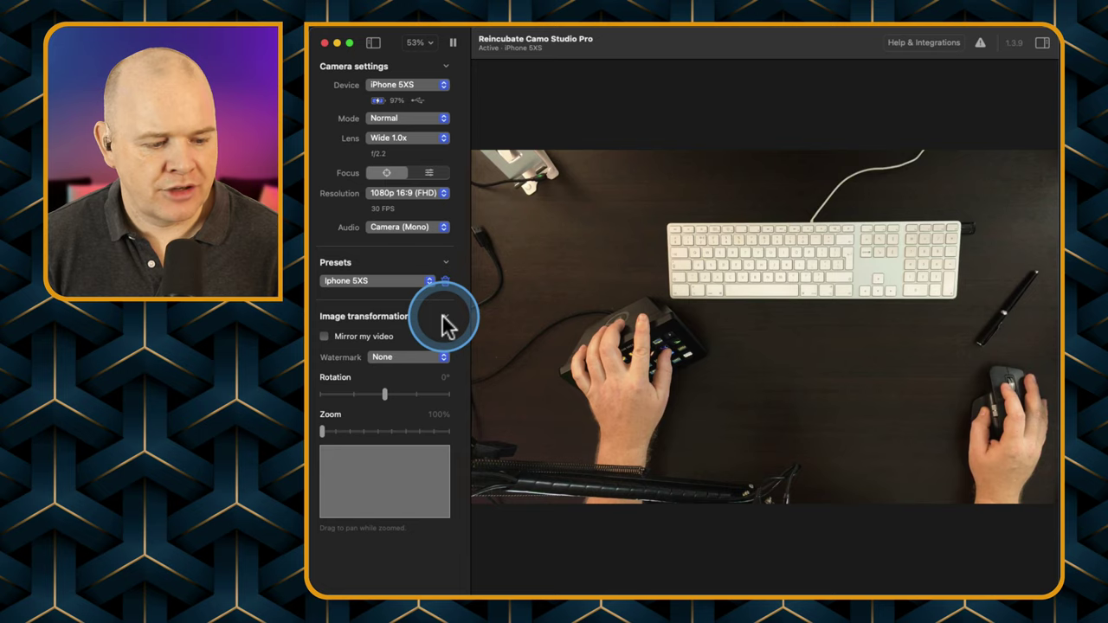
{"action": "left_click", "coordinate": [323, 336]}
{"action": "left_click", "coordinate": [323, 336]}
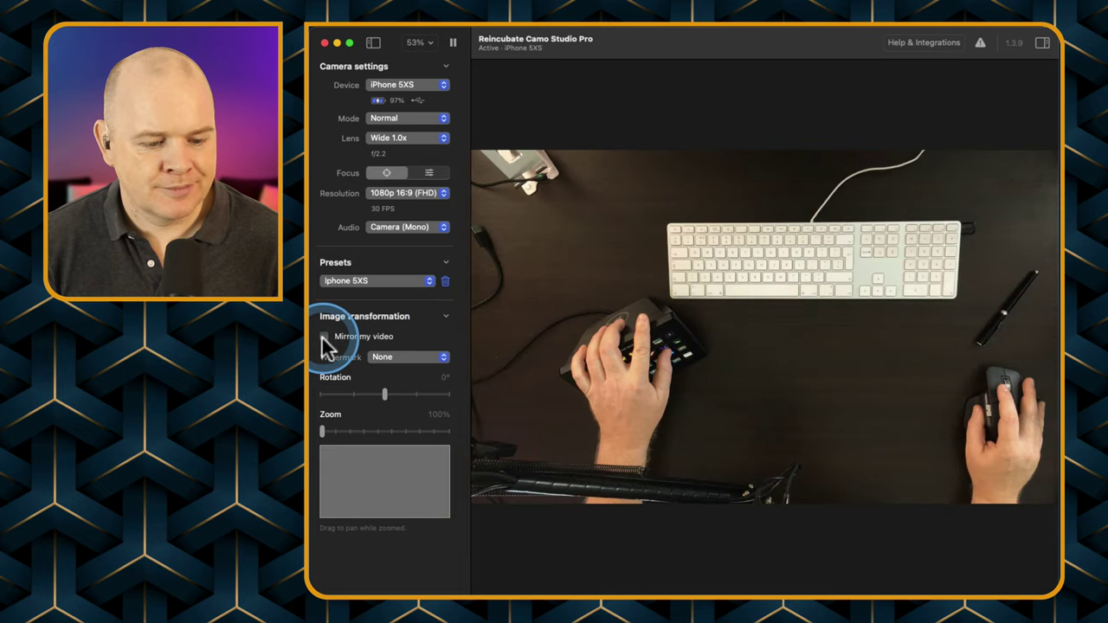
- Try the Camo watermark and the rotation adjustment on the video, returning them to None and 0°
{"action": "left_click", "coordinate": [382, 357]}
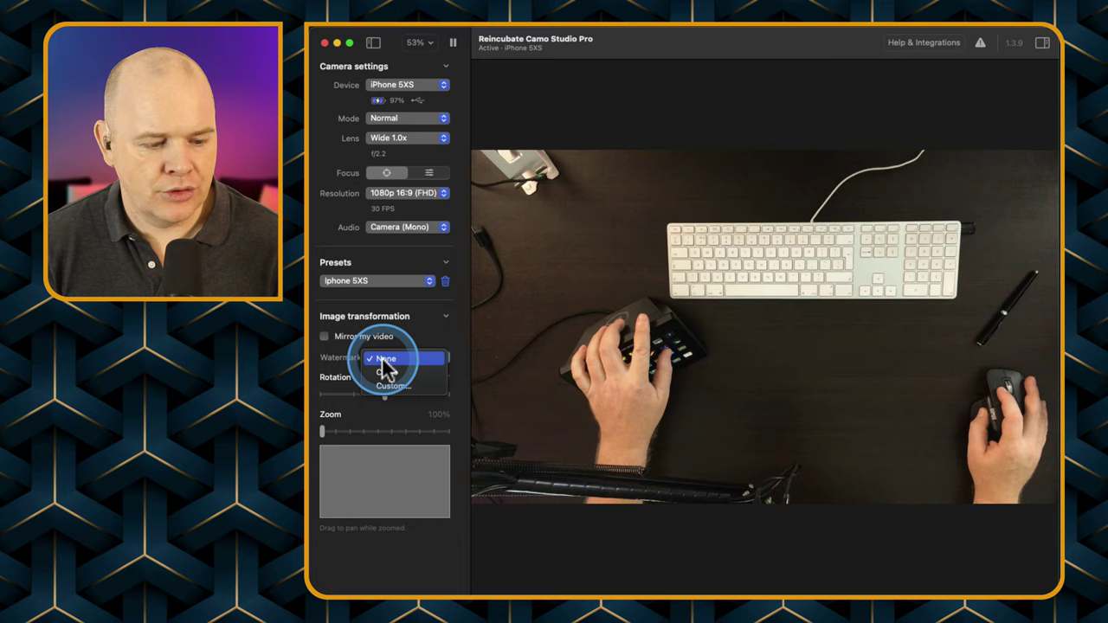
{"action": "left_click", "coordinate": [388, 367]}
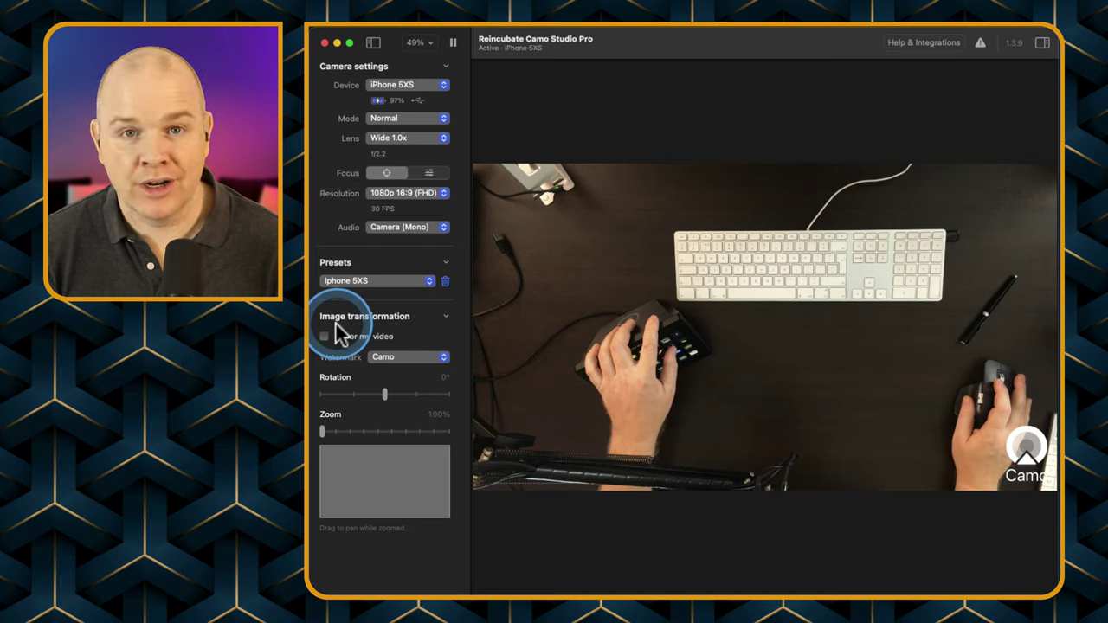
{"action": "left_click", "coordinate": [399, 361]}
{"action": "left_click", "coordinate": [401, 347]}
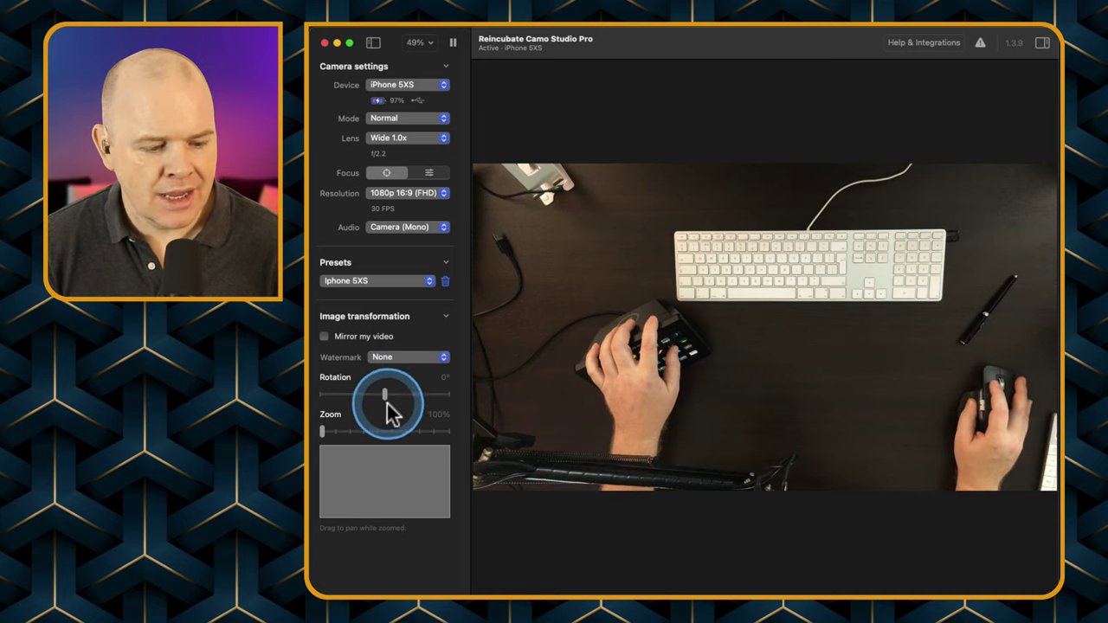
{"action": "mouse_move", "coordinate": [383, 391]}
{"action": "left_mouse_down"}
{"action": "mouse_move", "coordinate": [445, 395]}
{"action": "mouse_move", "coordinate": [386, 390]}
{"action": "left_mouse_up"}
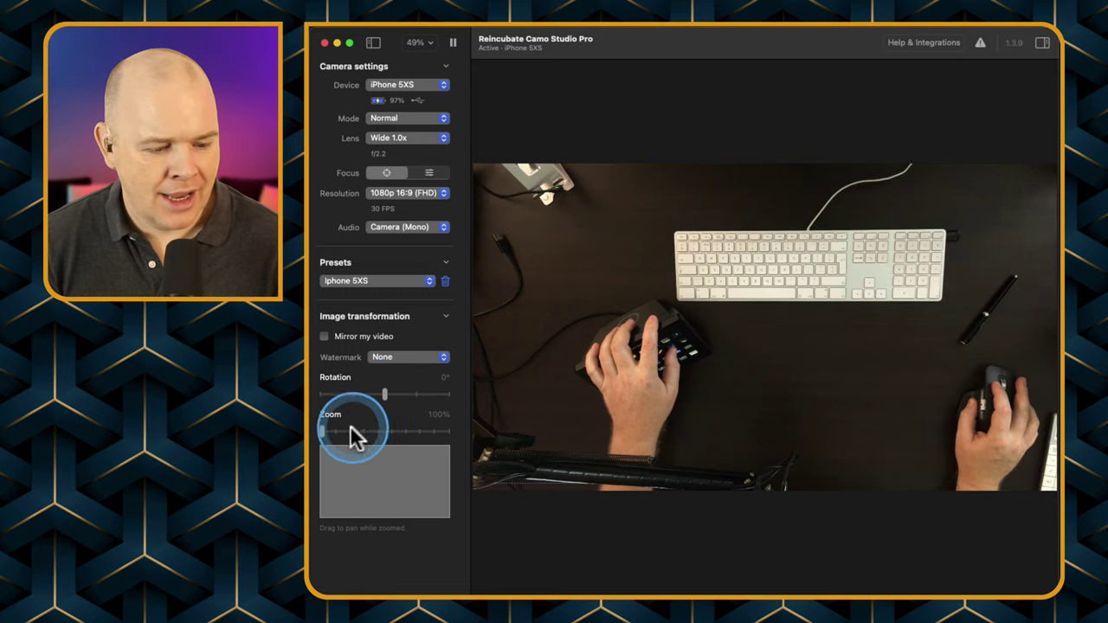
- Try zooming the video to 216% and panning to frame the keyboard, and restore the zoom to 100%
{"action": "left_click_drag", "start_coordinate": [321, 436], "coordinate": [338, 439]}
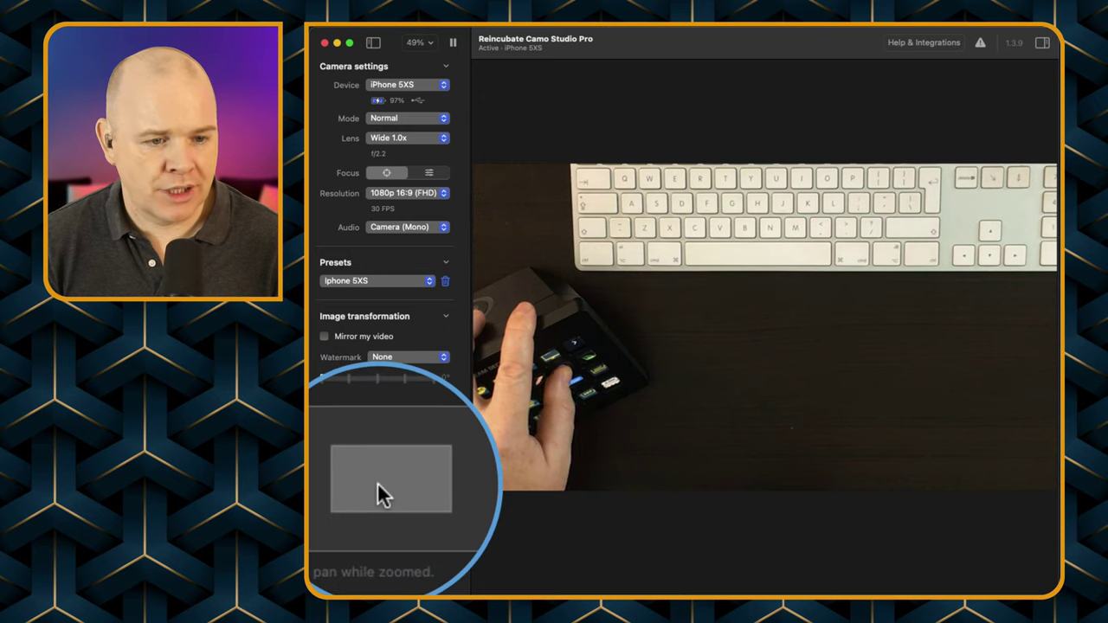
{"action": "left_click_drag", "start_coordinate": [377, 482], "coordinate": [388, 467]}
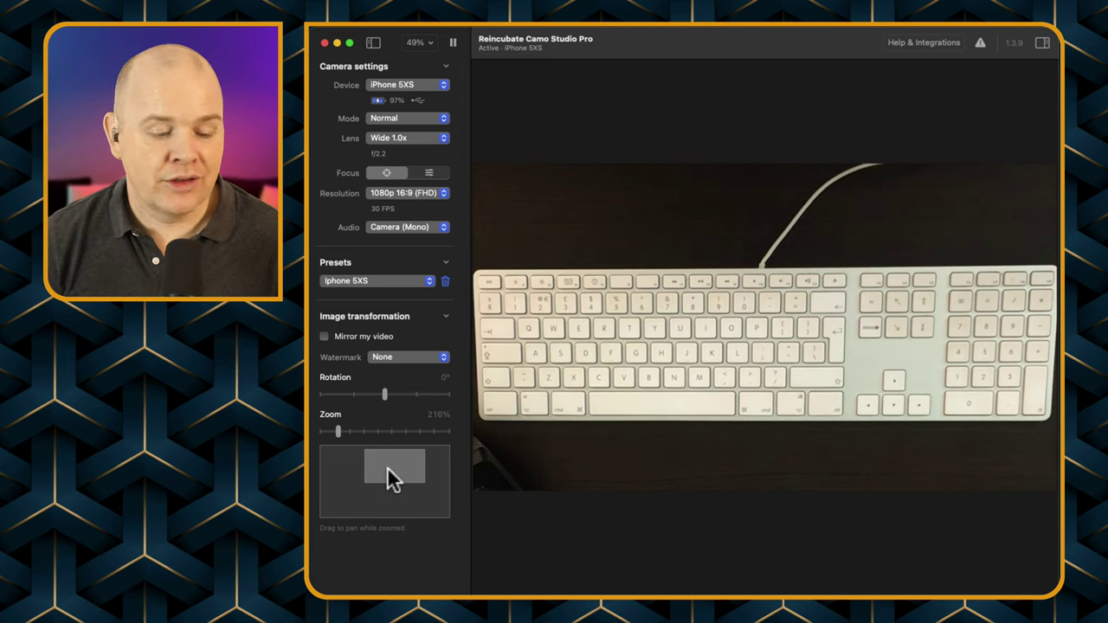
{"action": "left_click", "coordinate": [393, 469]}
{"action": "mouse_move", "coordinate": [394, 469]}
{"action": "left_mouse_down"}
{"action": "mouse_move", "coordinate": [385, 465]}
{"action": "mouse_move", "coordinate": [393, 469]}
{"action": "left_mouse_up"}
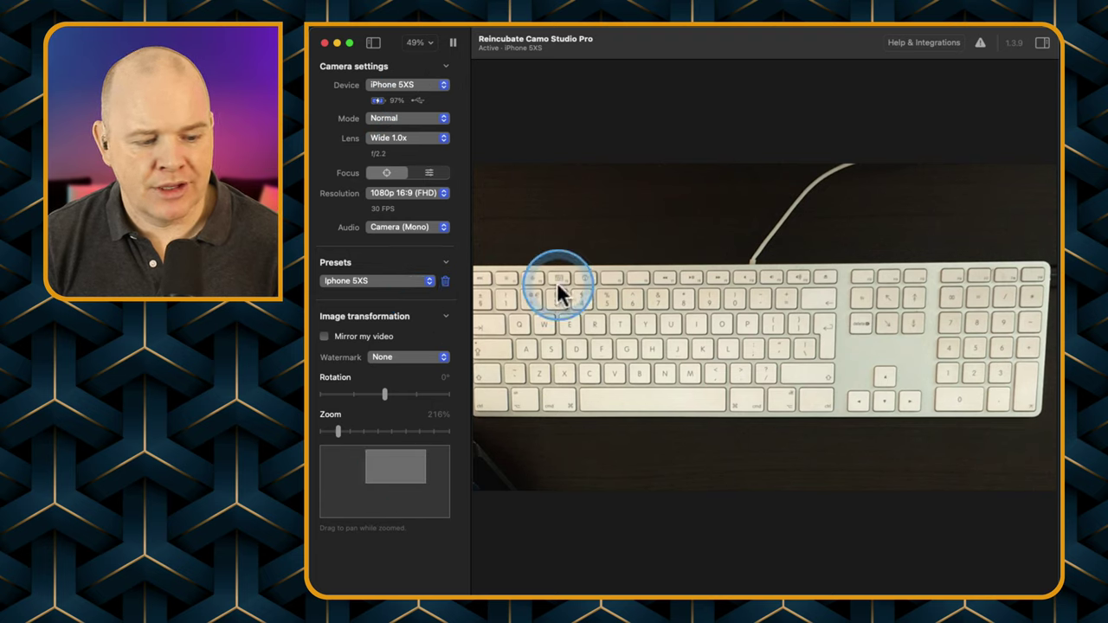
{"action": "left_click_drag", "start_coordinate": [346, 425], "coordinate": [321, 427]}
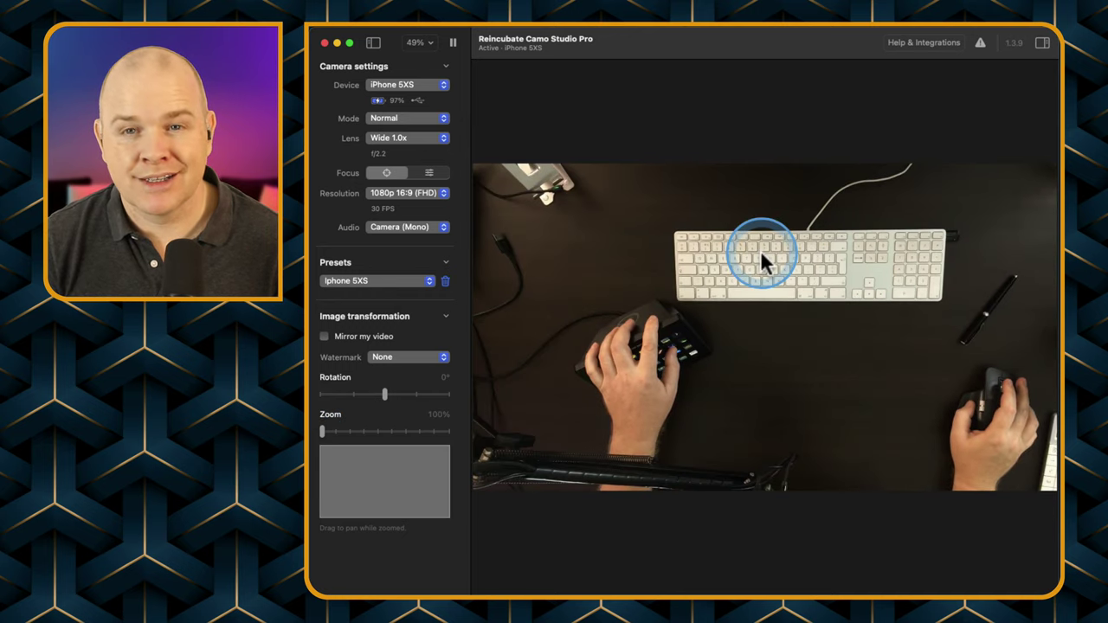
- Show the light and image adjustments and raise the white balance tint slightly
{"action": "left_click", "coordinate": [1043, 45]}
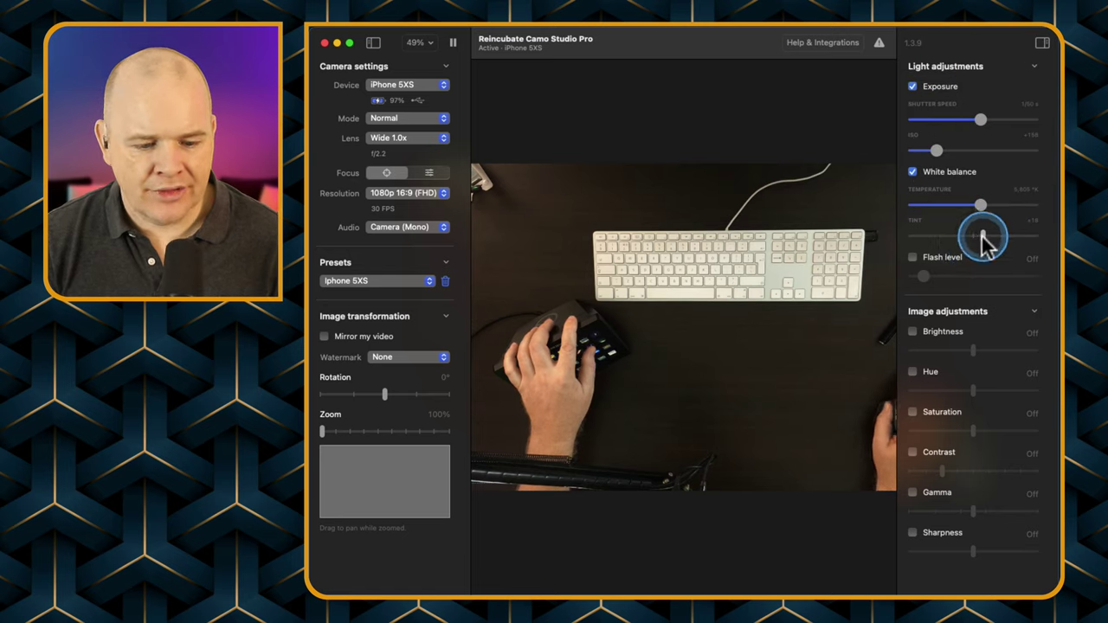
{"action": "mouse_move", "coordinate": [984, 236]}
{"action": "left_mouse_down"}
{"action": "mouse_move", "coordinate": [1000, 235]}
{"action": "mouse_move", "coordinate": [952, 234]}
{"action": "mouse_move", "coordinate": [985, 238]}
{"action": "left_mouse_up"}
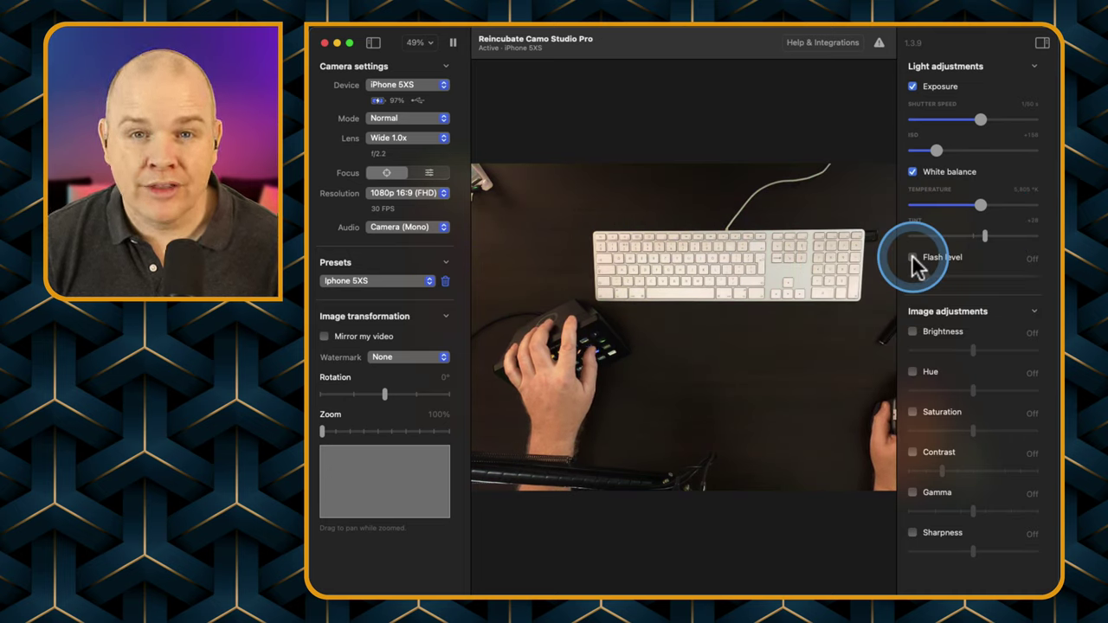
- Try the phone's flash level at 100%, and turn the flash back off
{"action": "left_click", "coordinate": [912, 258]}
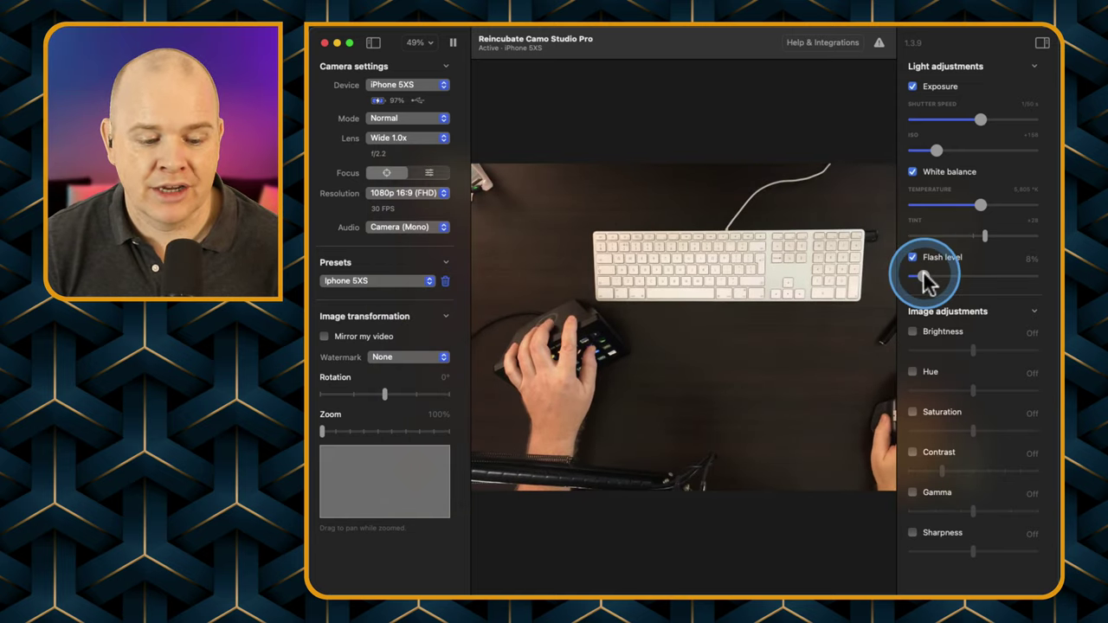
{"action": "left_click_drag", "start_coordinate": [923, 275], "coordinate": [1034, 279]}
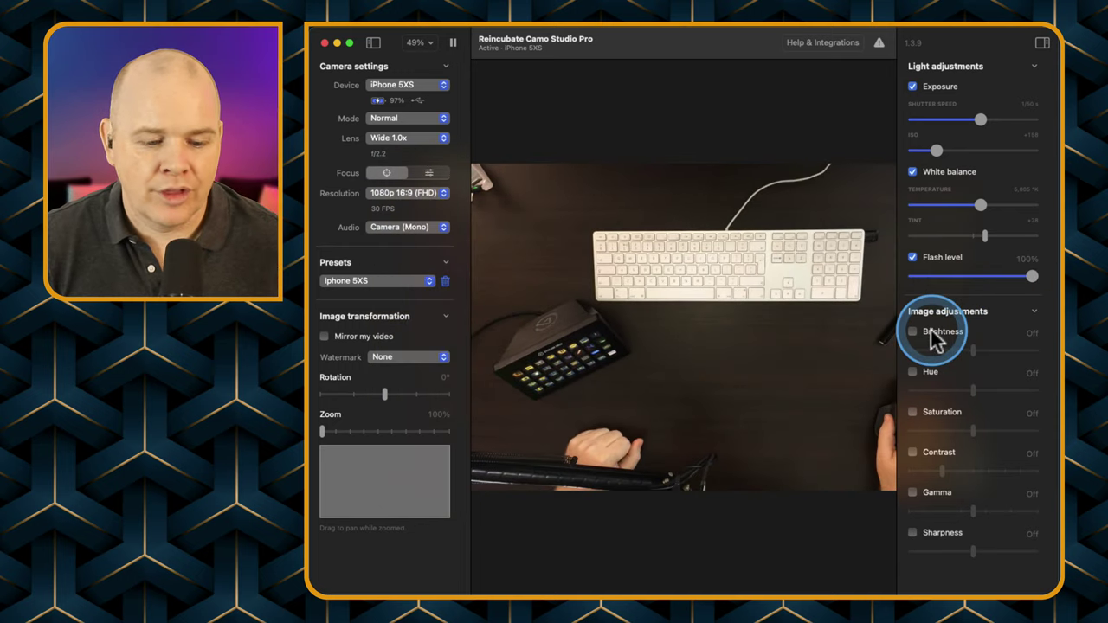
{"action": "left_click", "coordinate": [913, 257]}
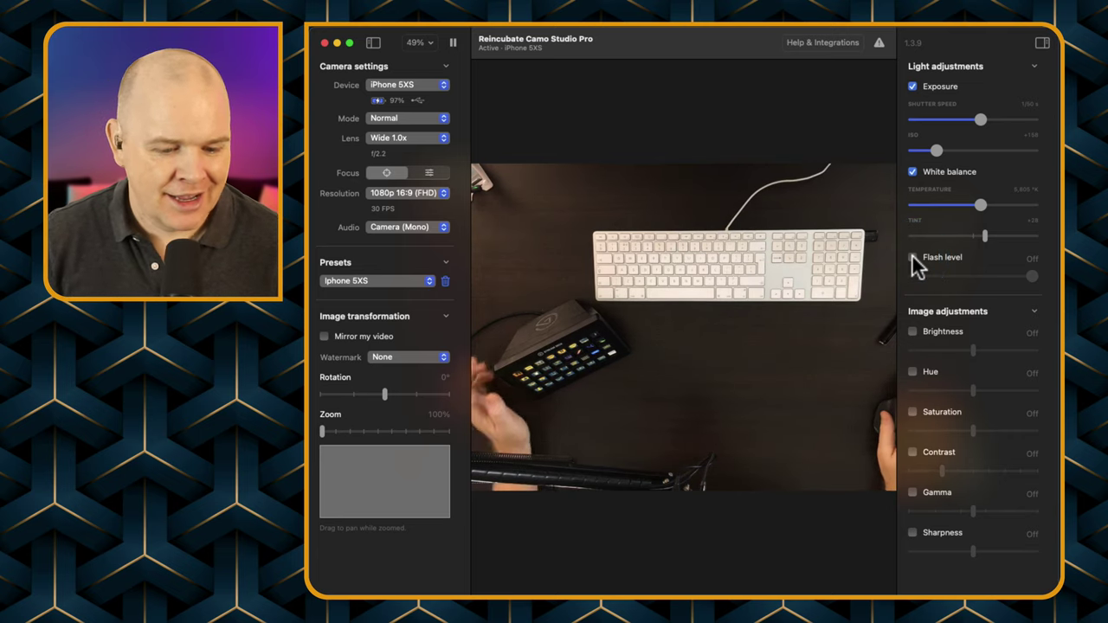
{"action": "left_click", "coordinate": [920, 263]}
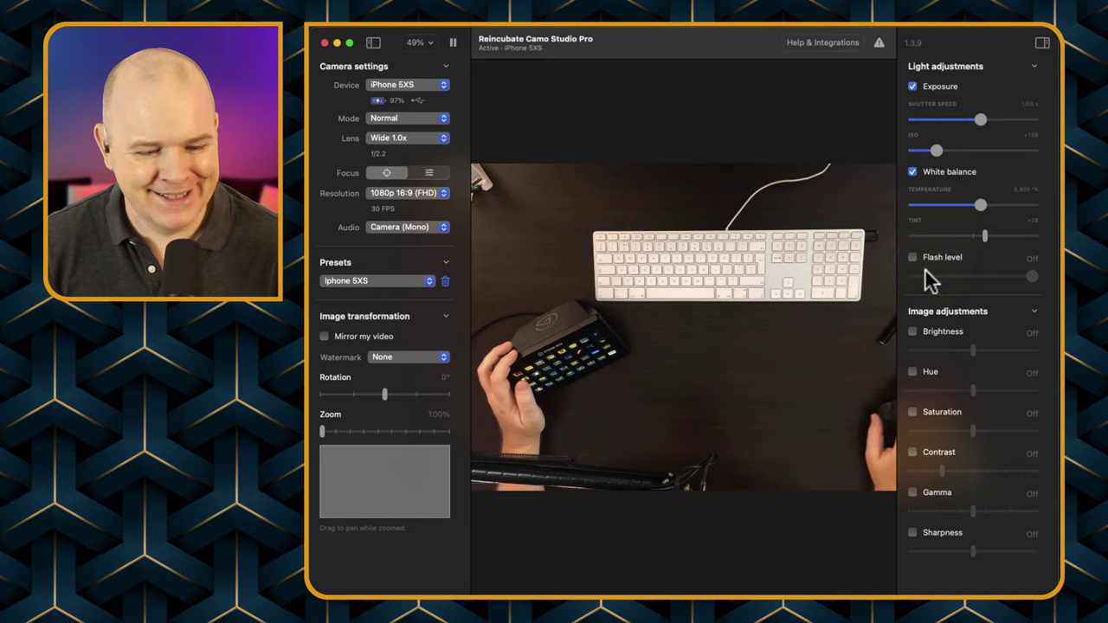
{"action": "left_click_drag", "start_coordinate": [920, 282], "coordinate": [944, 335]}
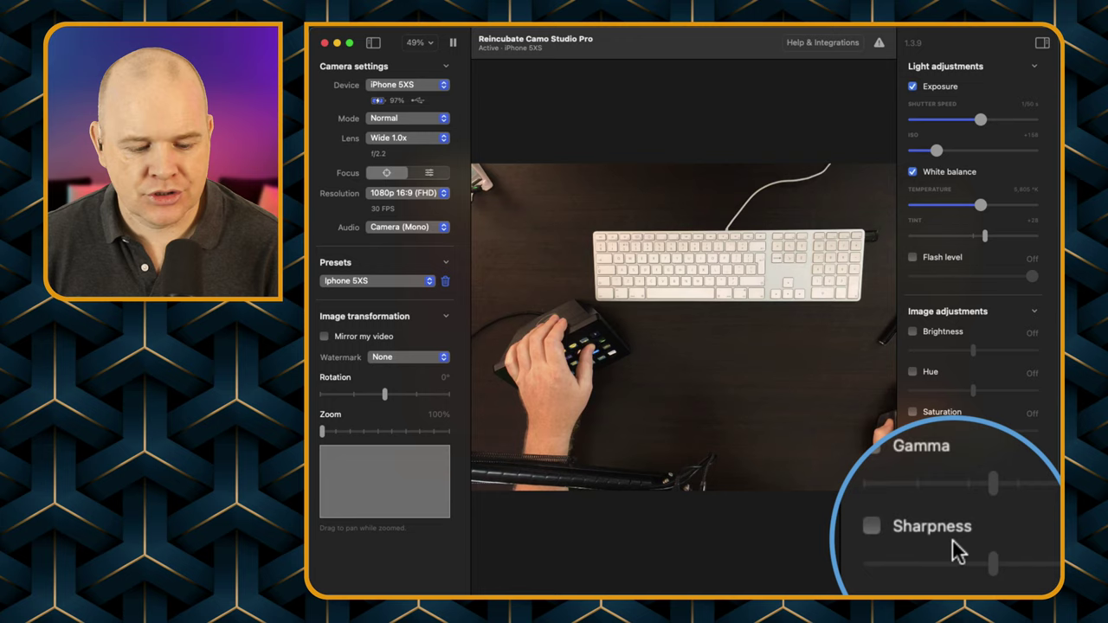
- Try the Sharpness image adjustment, and switch it back off
{"action": "left_click", "coordinate": [963, 547]}
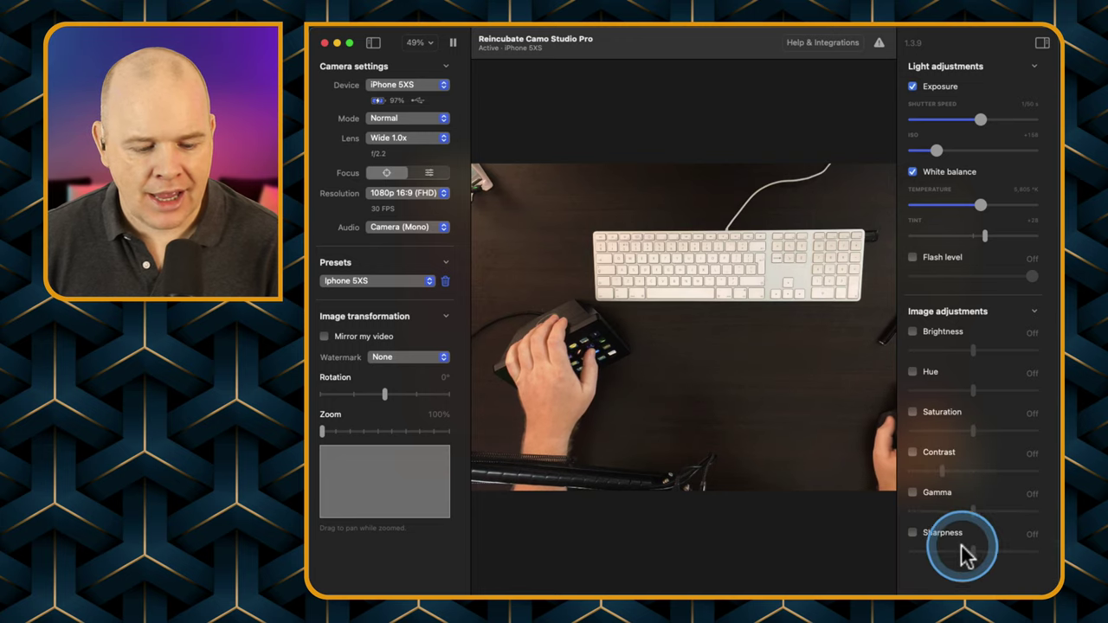
{"action": "left_click", "coordinate": [914, 532]}
{"action": "left_click", "coordinate": [914, 533]}
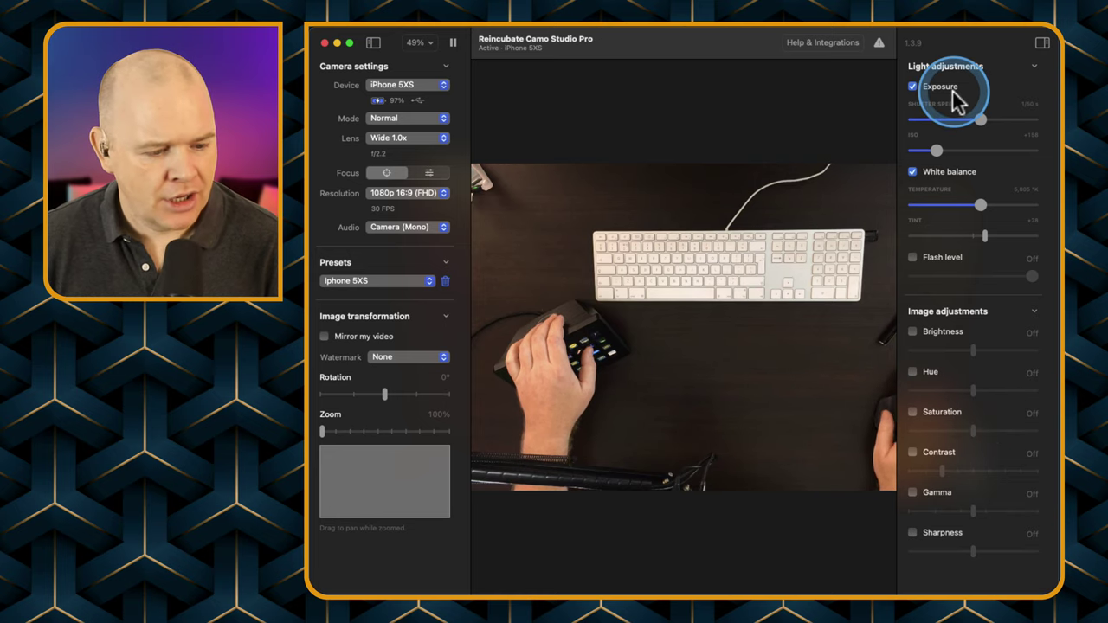
- Start creating a new preset from the current settings, and cancel it to keep the Iphone 5XS preset
{"action": "left_click", "coordinate": [430, 282]}
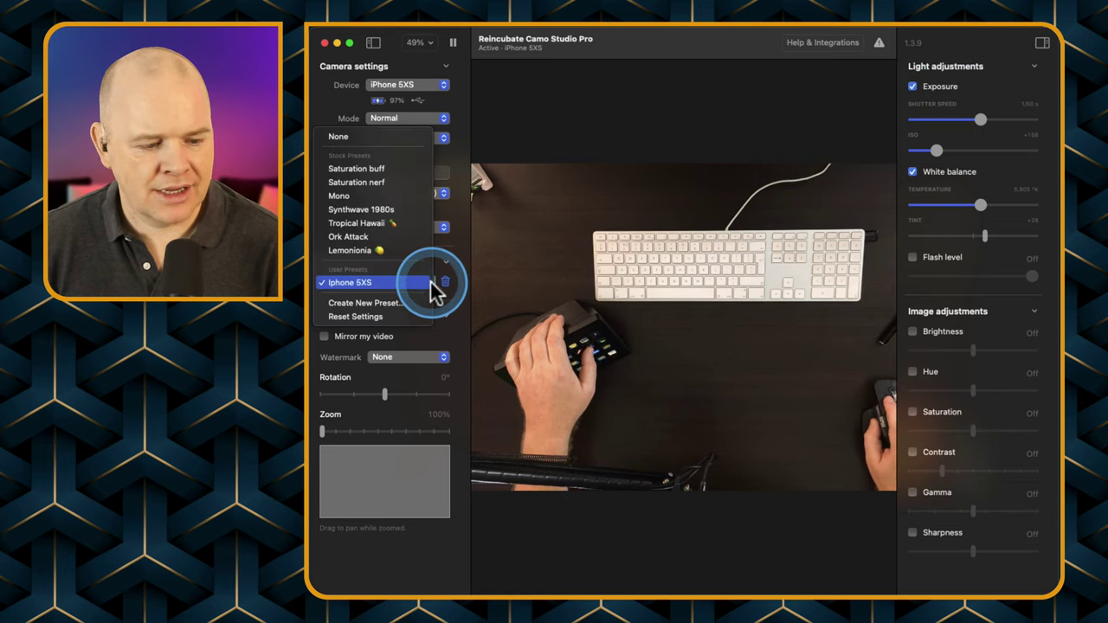
{"action": "left_click", "coordinate": [382, 305]}
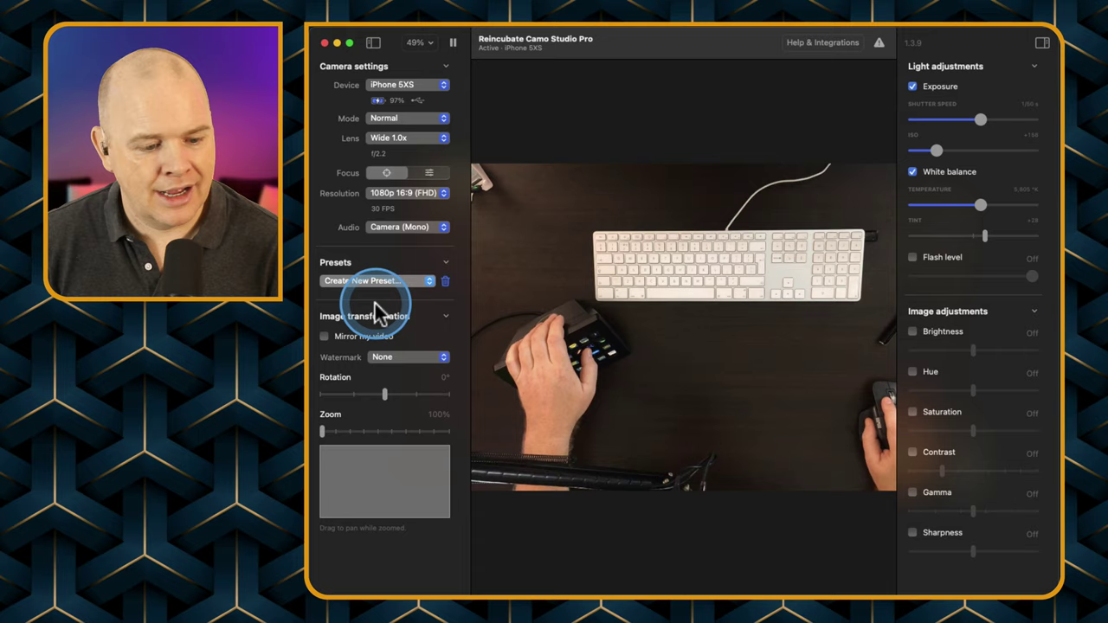
{"action": "left_click", "coordinate": [658, 366]}
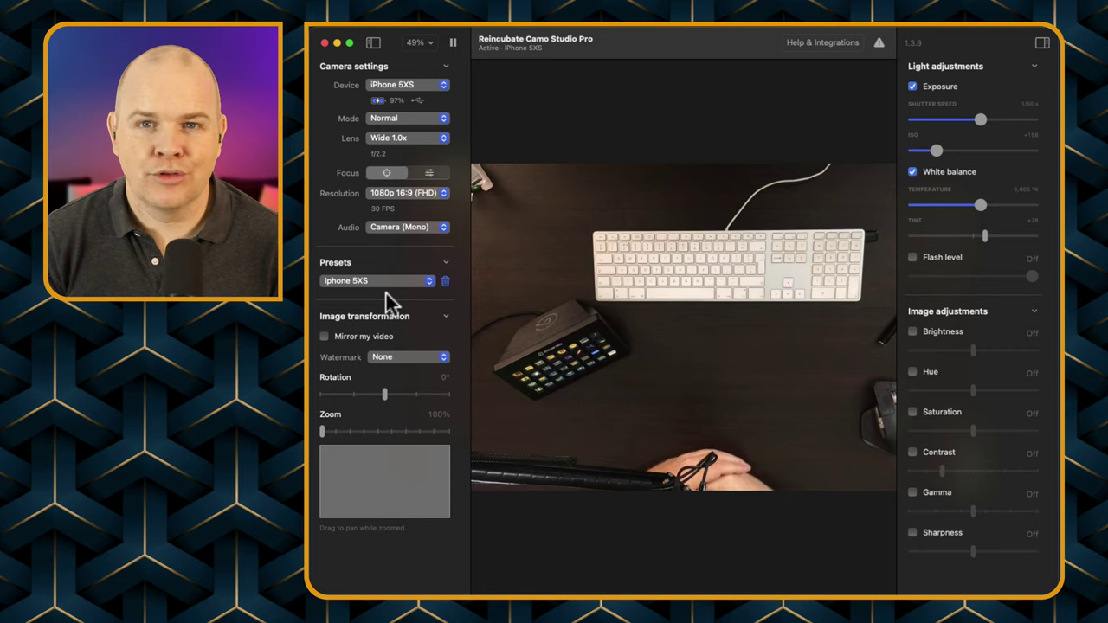
{"action": "left_click_drag", "start_coordinate": [397, 251], "coordinate": [357, 216]}
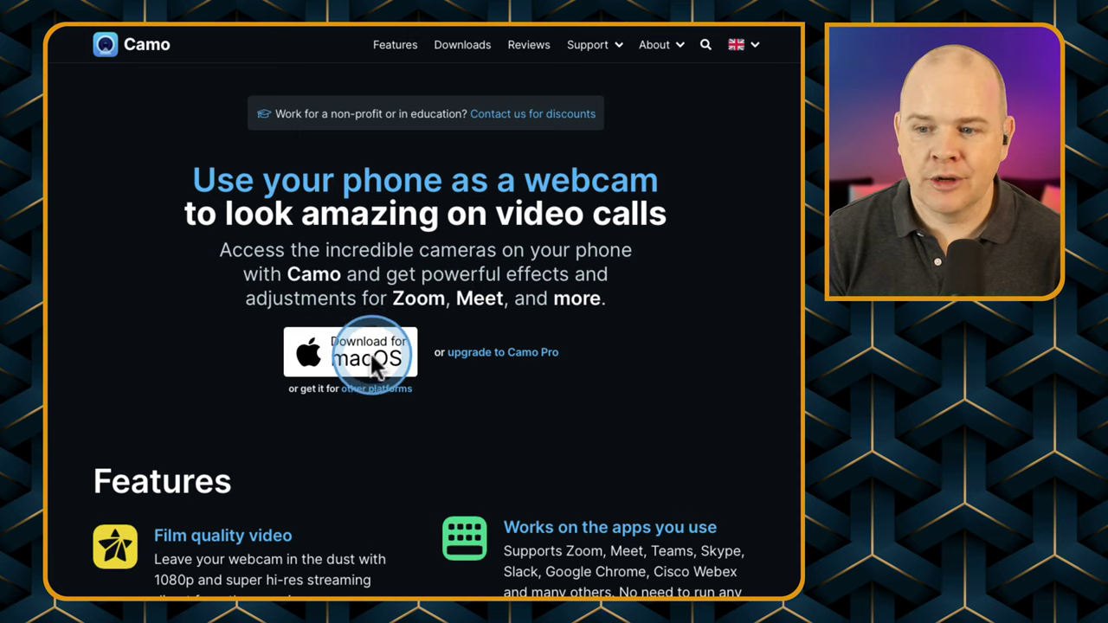
- Review the Features and How it works sections on the Camo website, and open the Secure checkout page with its subscription prices
{"action": "scroll", "coordinate": [372, 502], "scroll_direction": "down", "scroll_amount": 5}
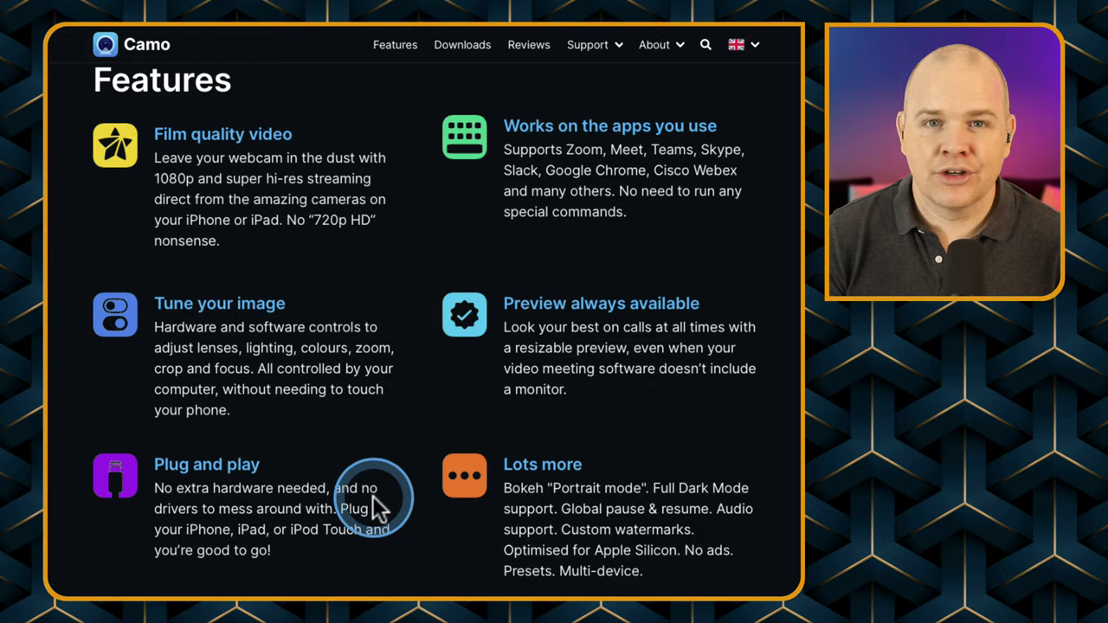
{"action": "scroll", "coordinate": [372, 500], "scroll_direction": "down", "scroll_amount": 4}
{"action": "scroll", "coordinate": [373, 496], "scroll_direction": "down", "scroll_amount": 2}
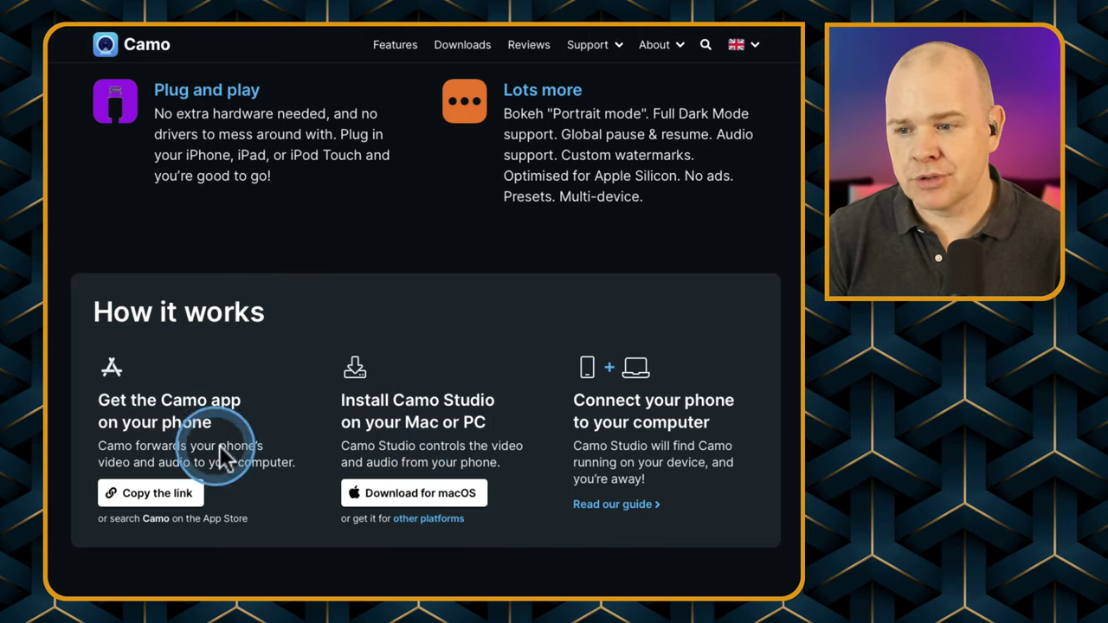
{"action": "scroll", "coordinate": [652, 402], "scroll_direction": "up", "scroll_amount": 10}
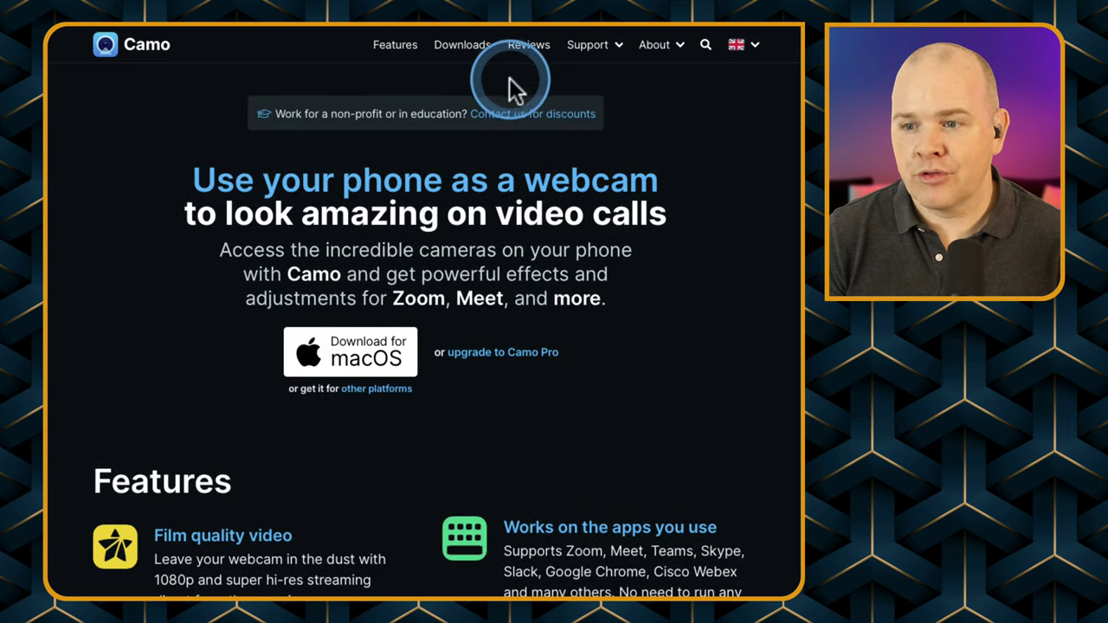
{"action": "left_click", "coordinate": [475, 33]}
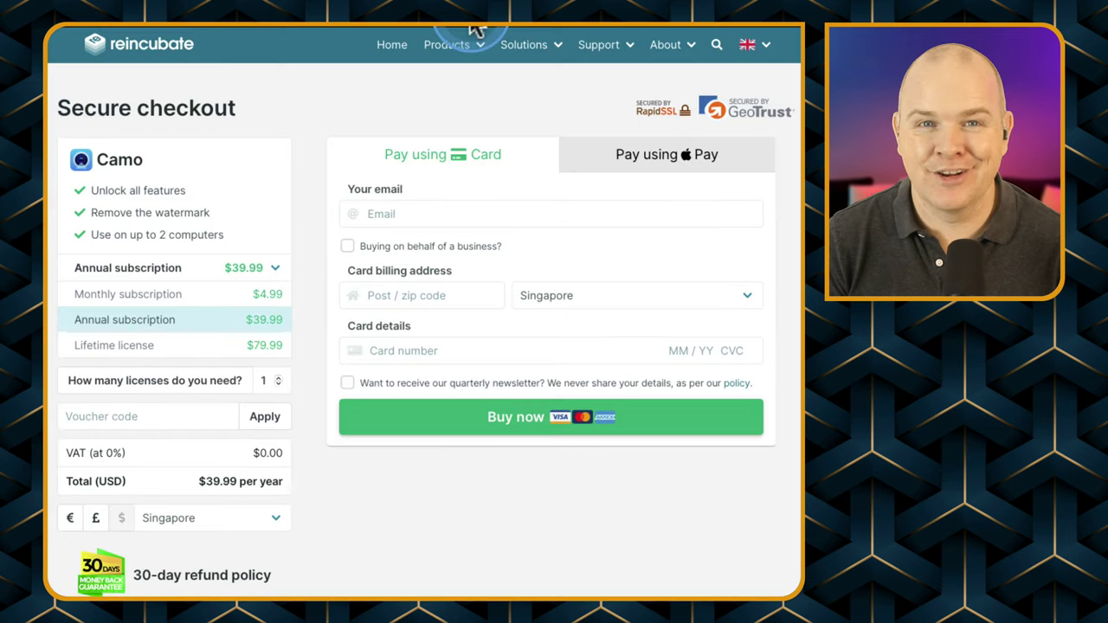